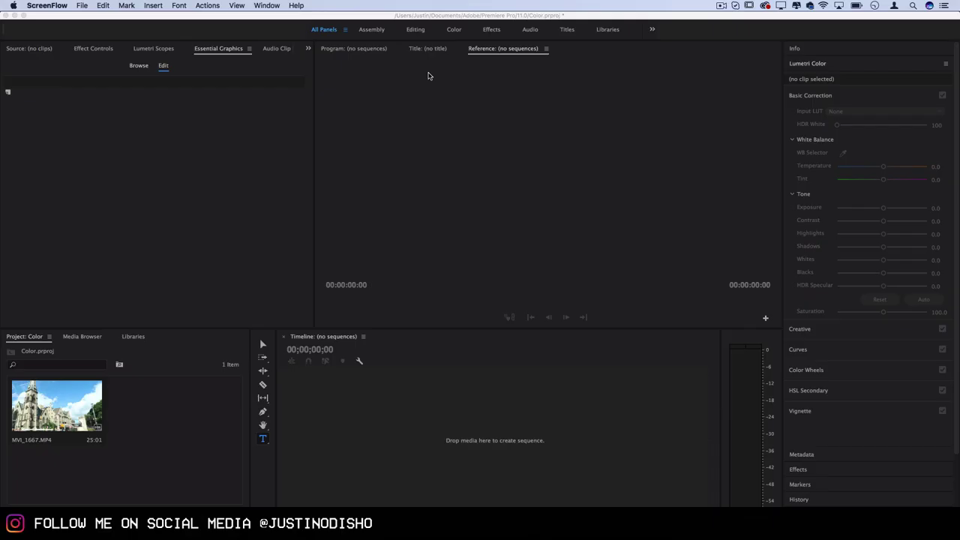
Step: Create a 1920×1080 Black Video clip and drag it into a new sequence on V1
{"action": "left_click", "coordinate": [199, 414]}
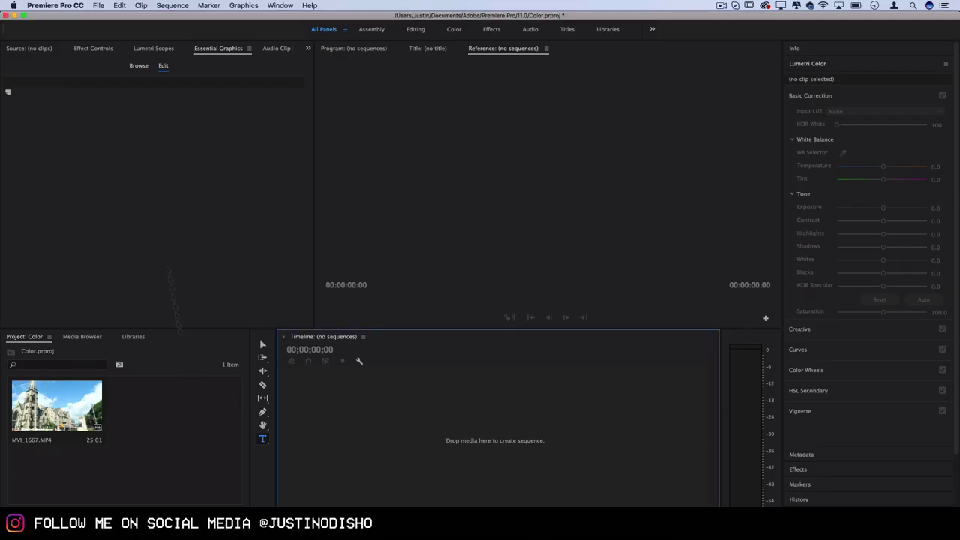
{"action": "left_click", "coordinate": [97, 6]}
{"action": "mouse_move", "coordinate": [103, 17]}
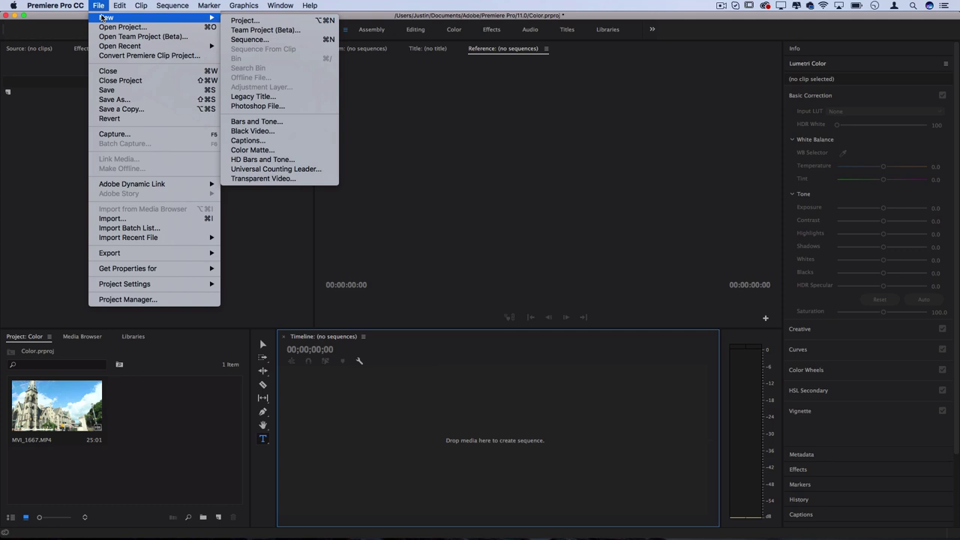
{"action": "left_click", "coordinate": [260, 132]}
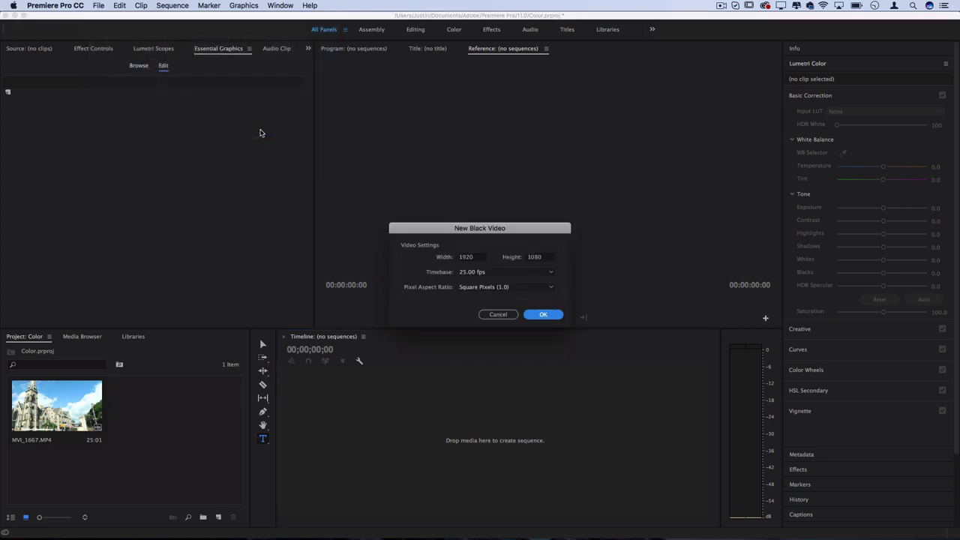
{"action": "left_click", "coordinate": [483, 258]}
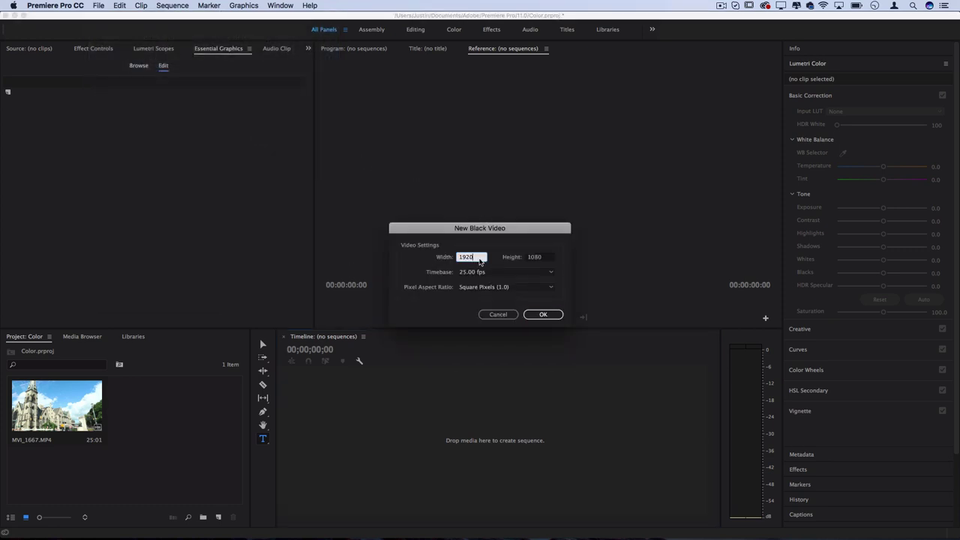
{"action": "left_click", "coordinate": [549, 257]}
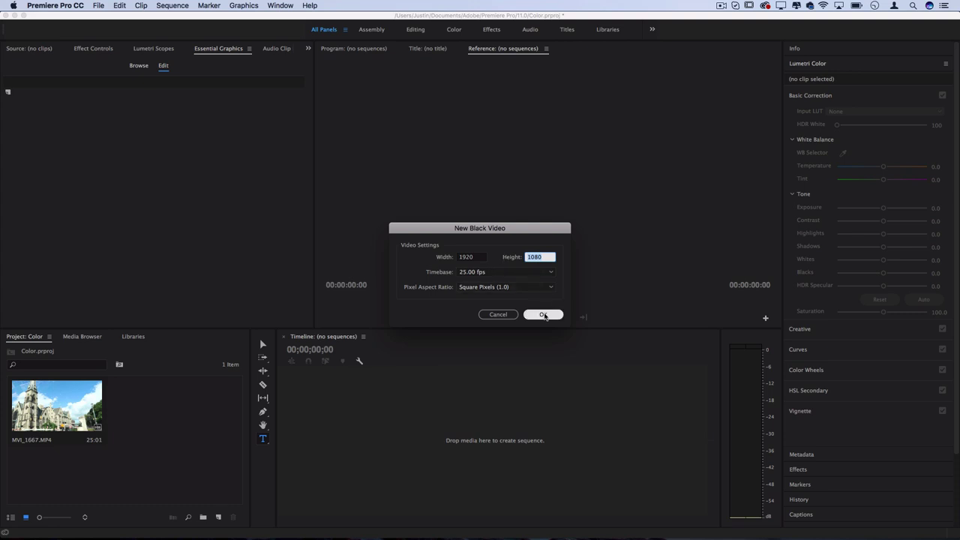
{"action": "left_click", "coordinate": [544, 314]}
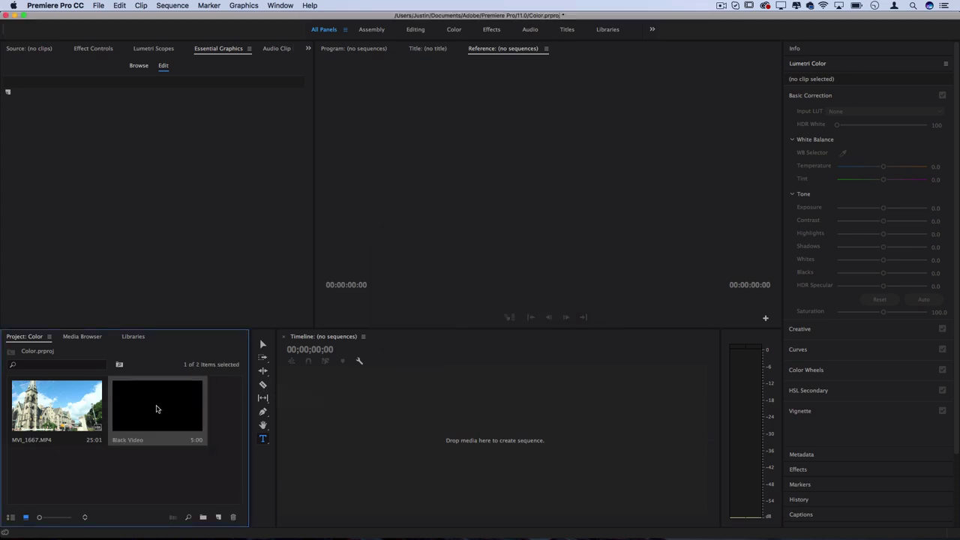
{"action": "left_click_drag", "start_coordinate": [157, 408], "coordinate": [450, 450]}
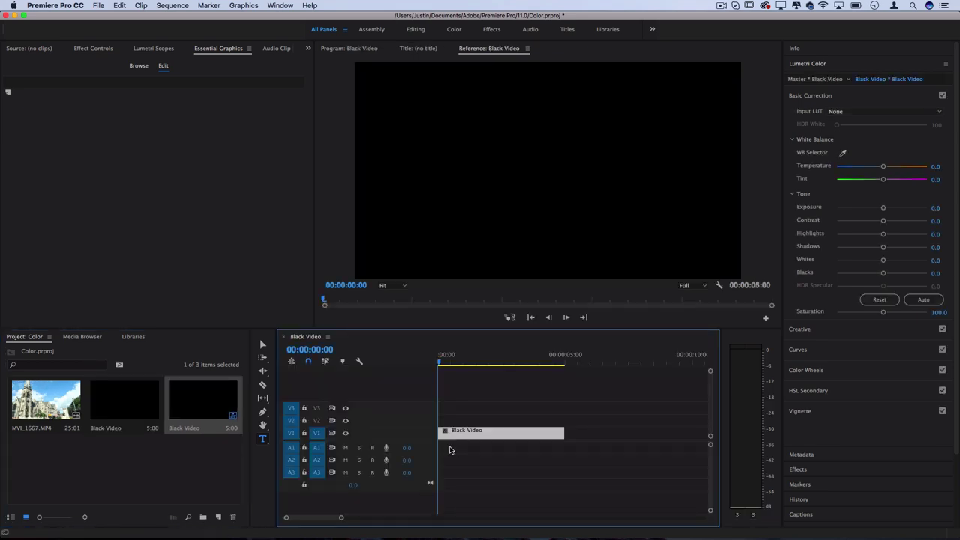
Step: Add a horizontal text layer reading DETROIT over the black video
{"action": "left_click_drag", "start_coordinate": [262, 439], "coordinate": [295, 440]}
{"action": "left_click", "coordinate": [334, 55]}
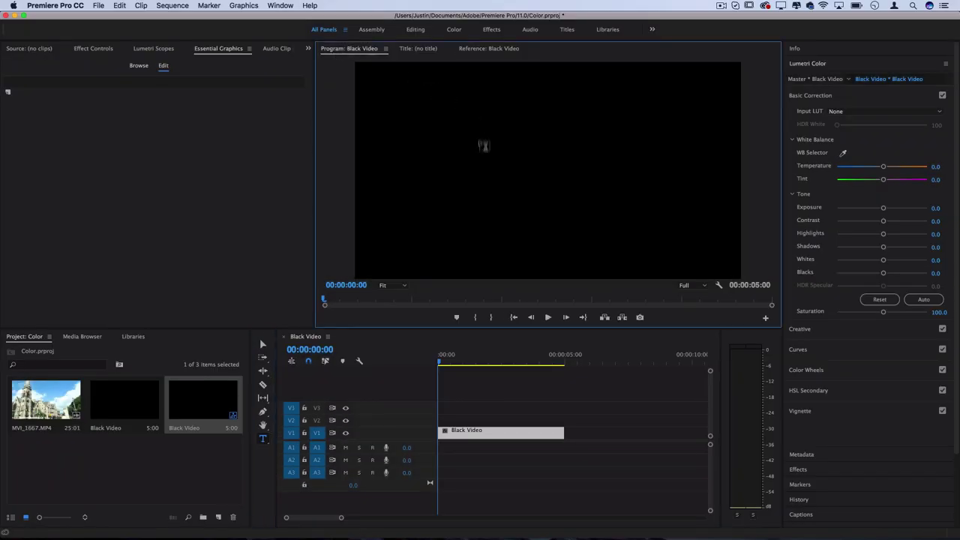
{"action": "left_click", "coordinate": [416, 172]}
{"action": "type", "text": "DETROIT"}
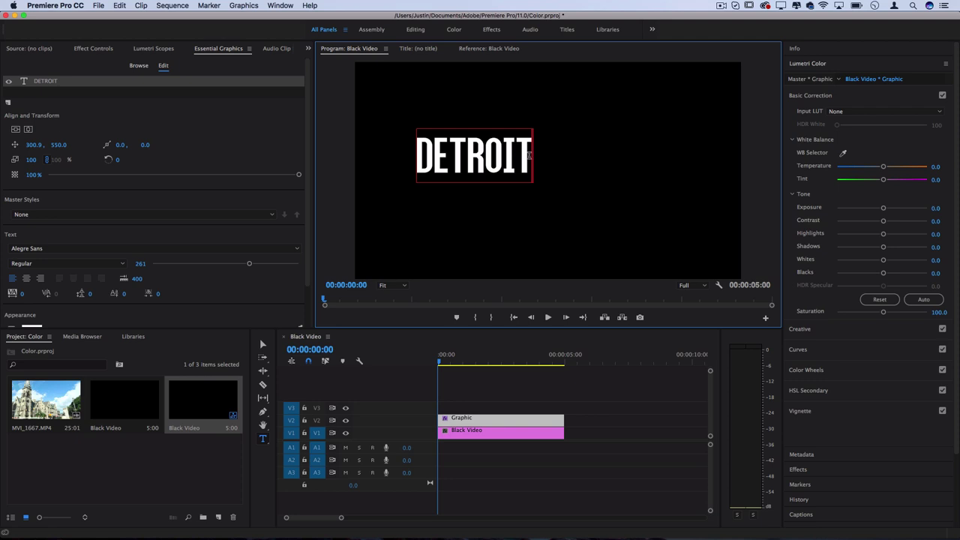
Step: Select the DETROIT text and set its font size to 329 in Essential Graphics
{"action": "left_click_drag", "start_coordinate": [531, 156], "coordinate": [412, 159]}
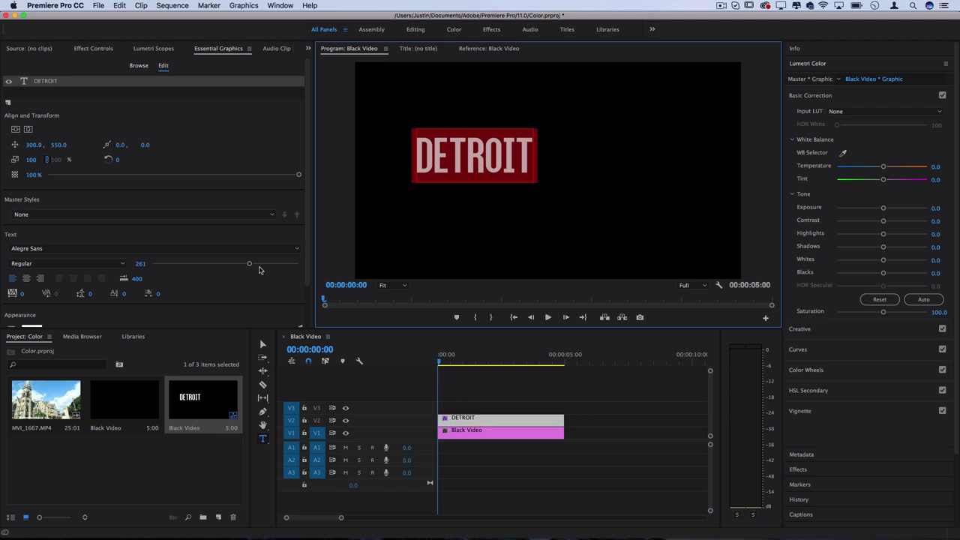
{"action": "left_click_drag", "start_coordinate": [249, 264], "coordinate": [273, 266]}
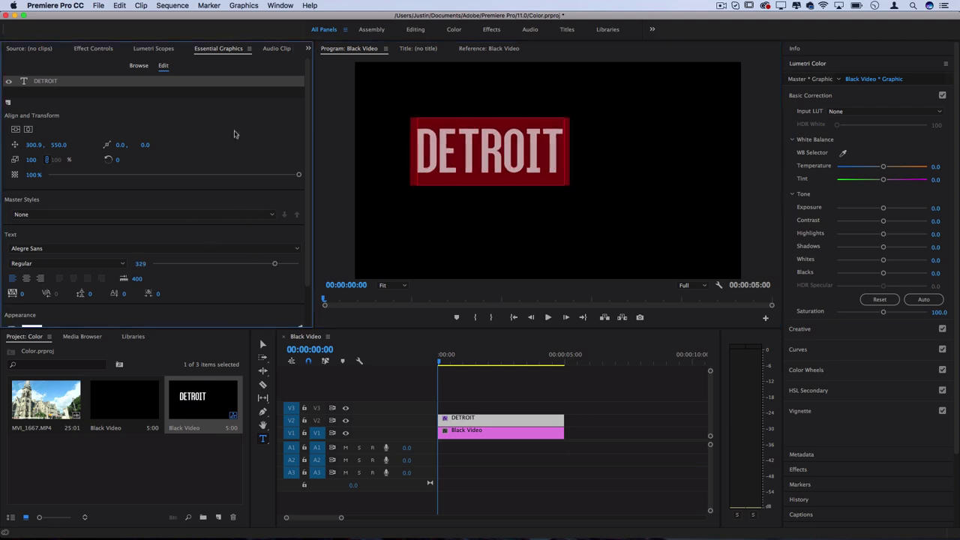
{"action": "left_click", "coordinate": [279, 5]}
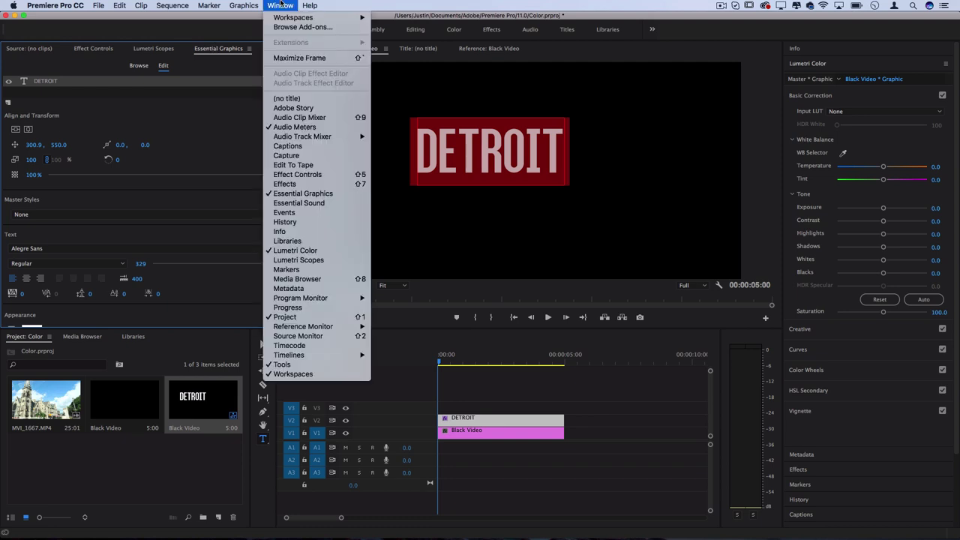
{"action": "left_click", "coordinate": [318, 194]}
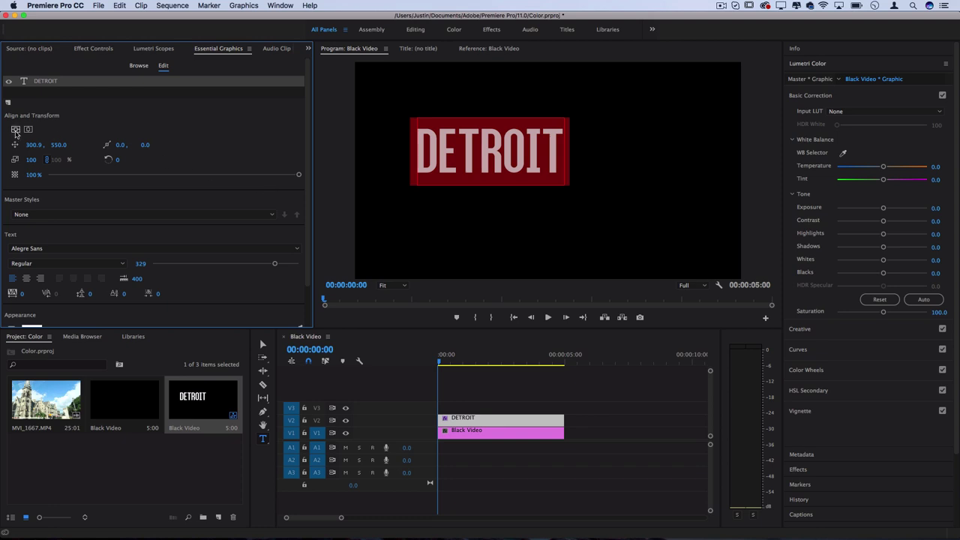
Step: Centre DETROIT vertically and horizontally, raise its font size to 400, and select the title clip
{"action": "left_click", "coordinate": [15, 130]}
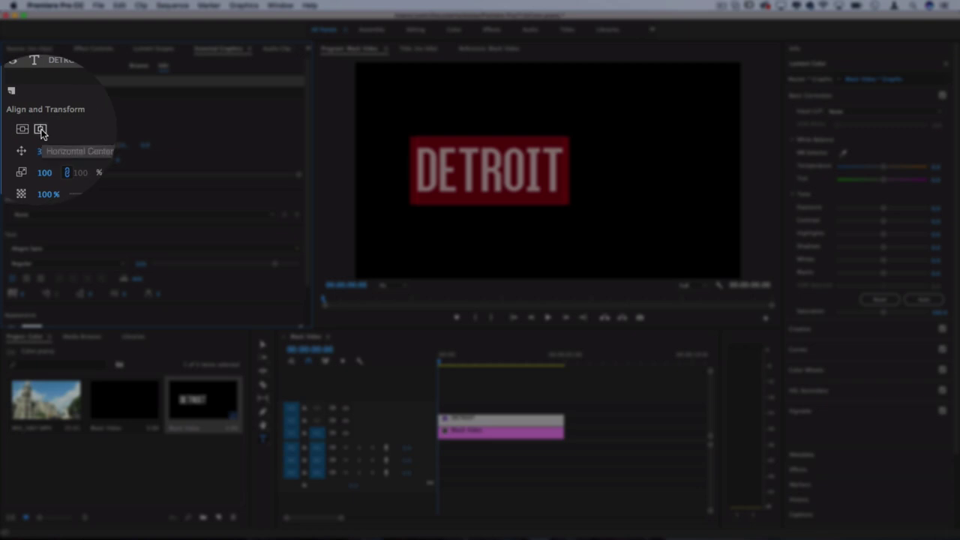
{"action": "left_click", "coordinate": [28, 129]}
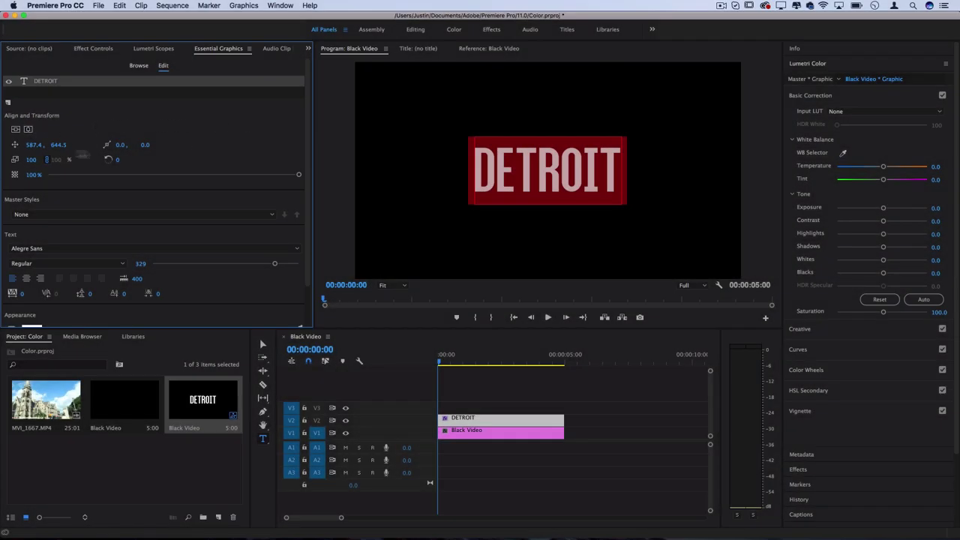
{"action": "left_click_drag", "start_coordinate": [275, 263], "coordinate": [298, 264]}
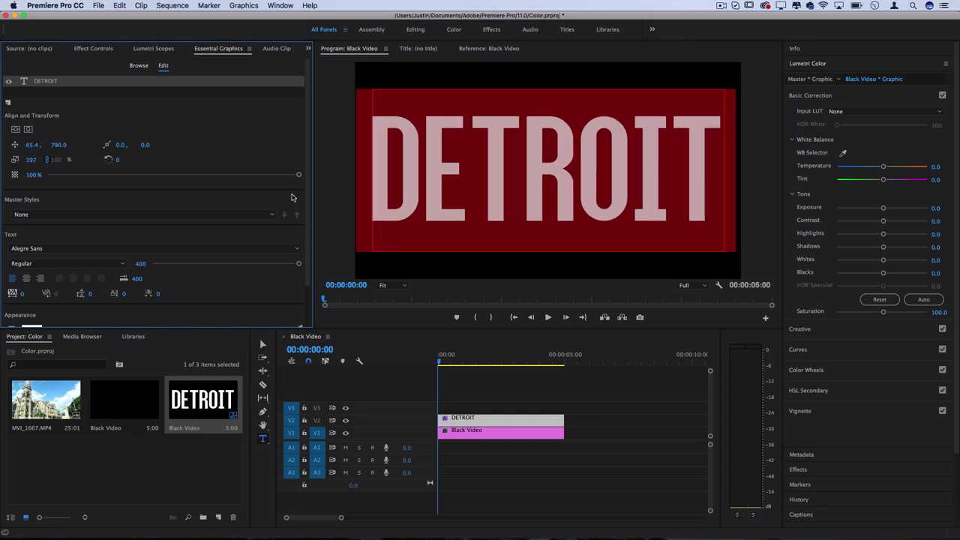
{"action": "left_click", "coordinate": [513, 187]}
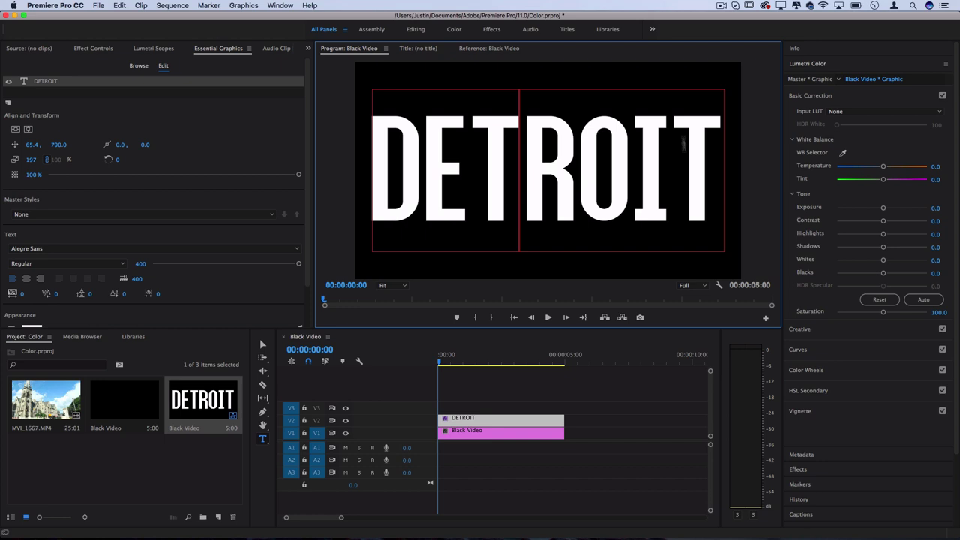
{"action": "left_click", "coordinate": [444, 386]}
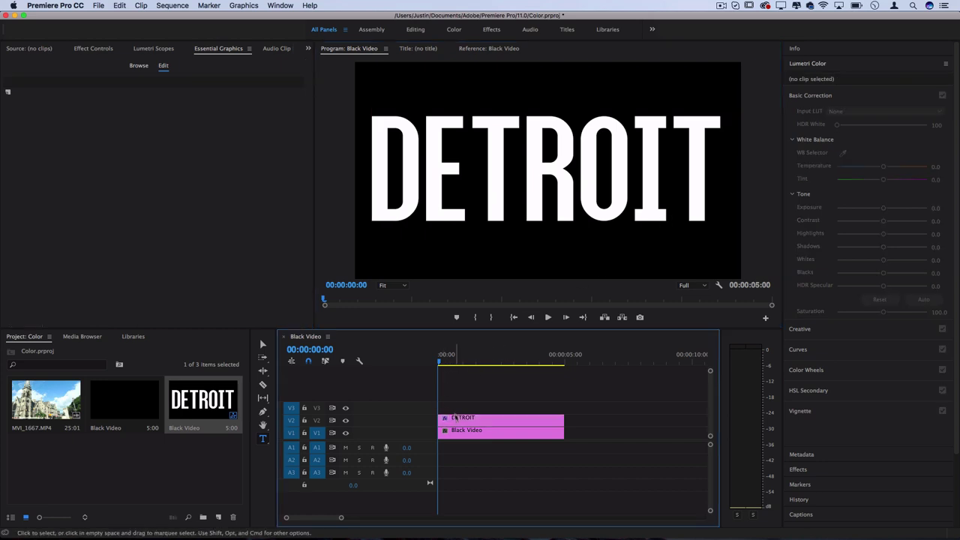
{"action": "left_click", "coordinate": [456, 418]}
Step: Keyframe DETROIT's Scale to shrink from about 201 at the start to a smaller size near 00:00:04:22
{"action": "left_click", "coordinate": [93, 50]}
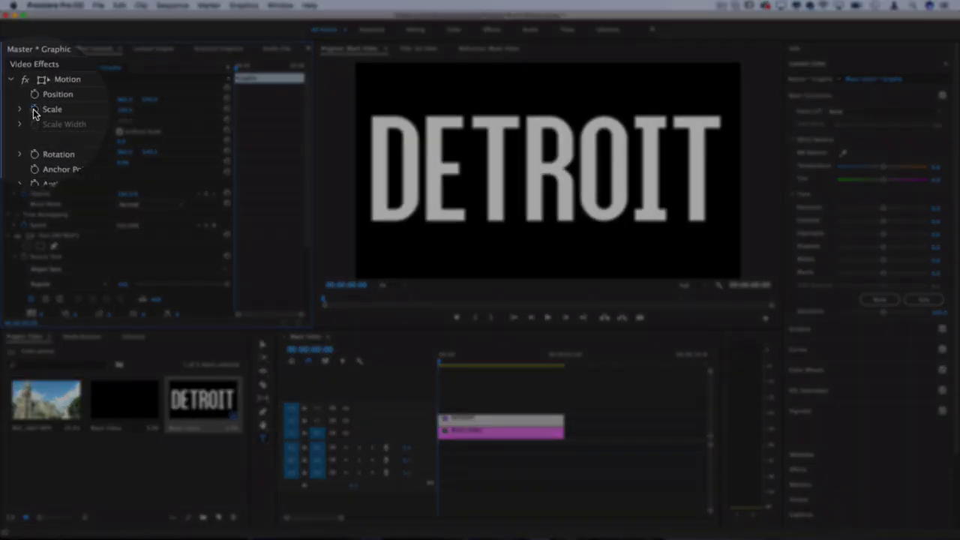
{"action": "left_click", "coordinate": [25, 110]}
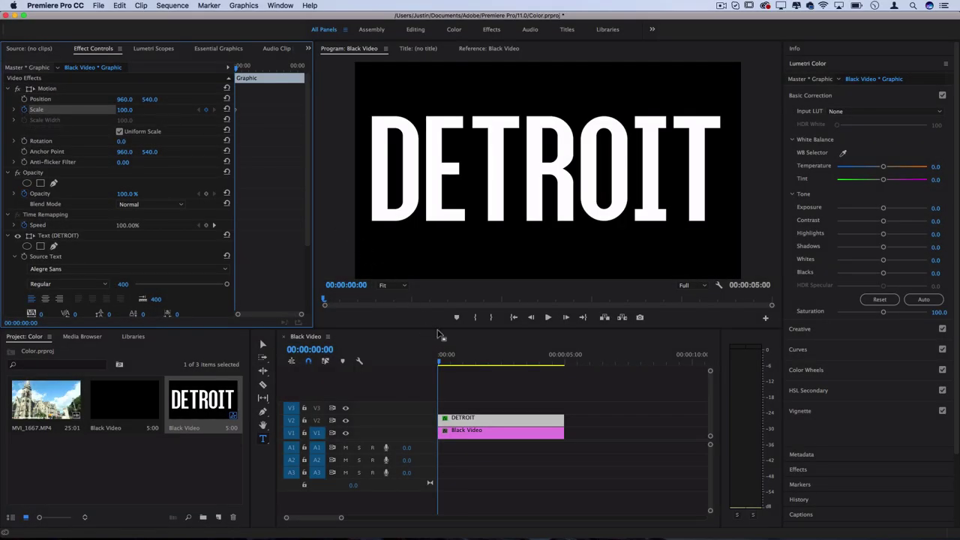
{"action": "left_click_drag", "start_coordinate": [124, 110], "coordinate": [201, 109]}
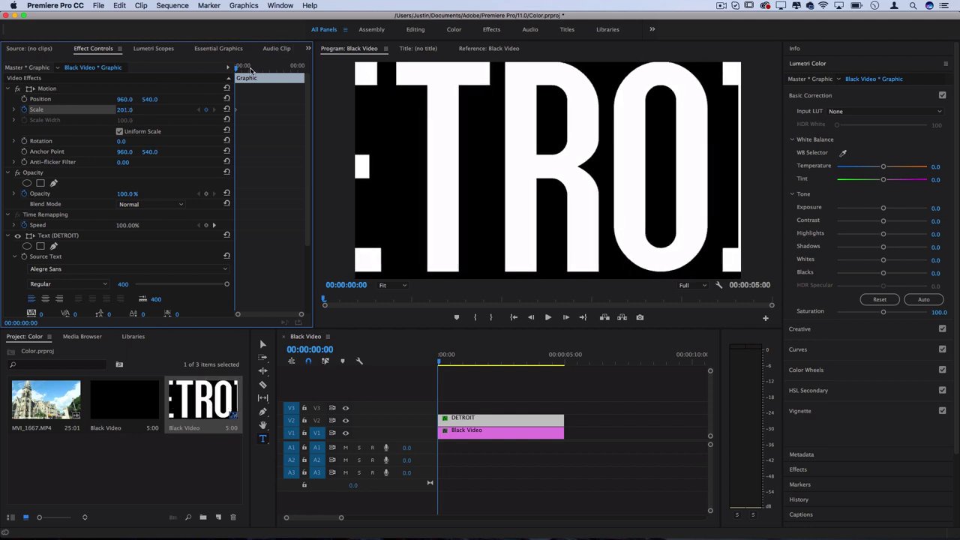
{"action": "left_click_drag", "start_coordinate": [242, 67], "coordinate": [303, 69]}
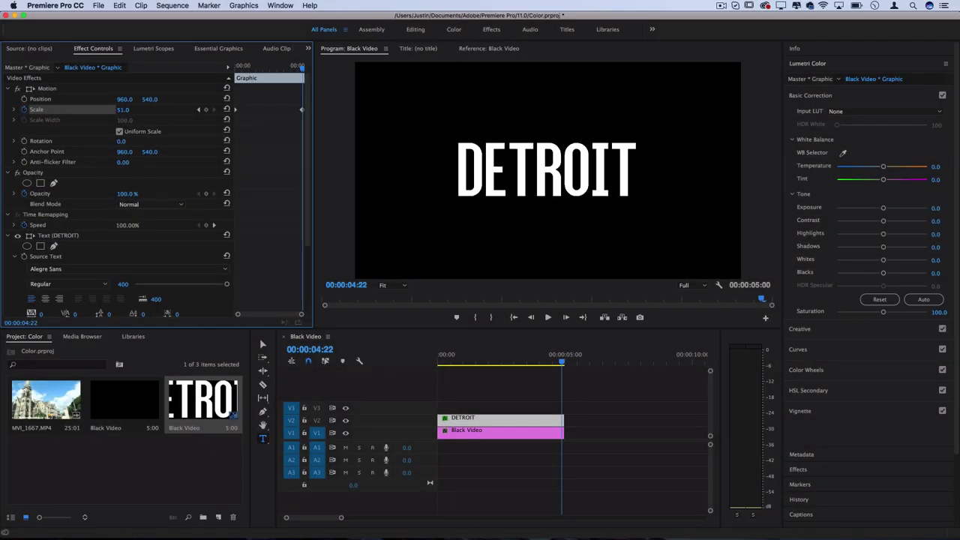
{"action": "left_click_drag", "start_coordinate": [124, 110], "coordinate": [129, 110]}
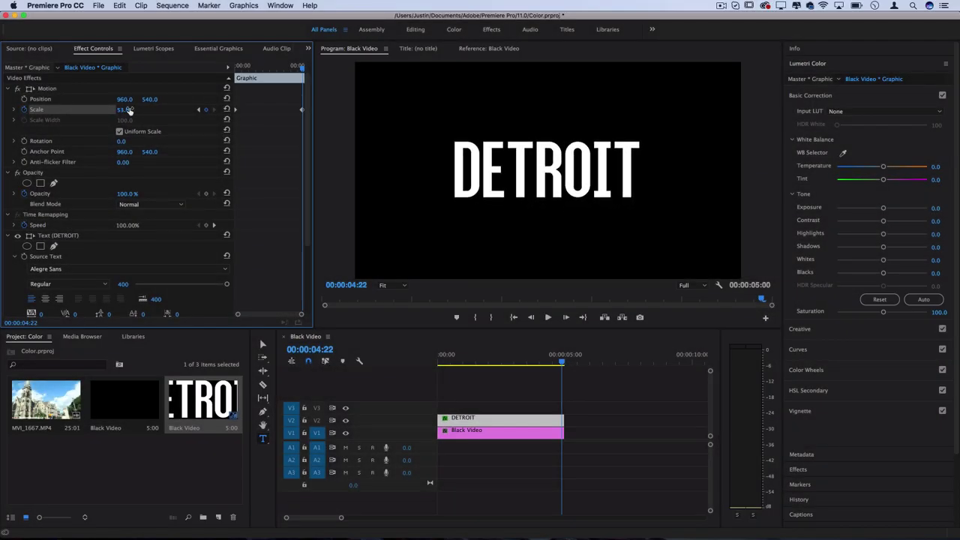
{"action": "key", "text": "space"}
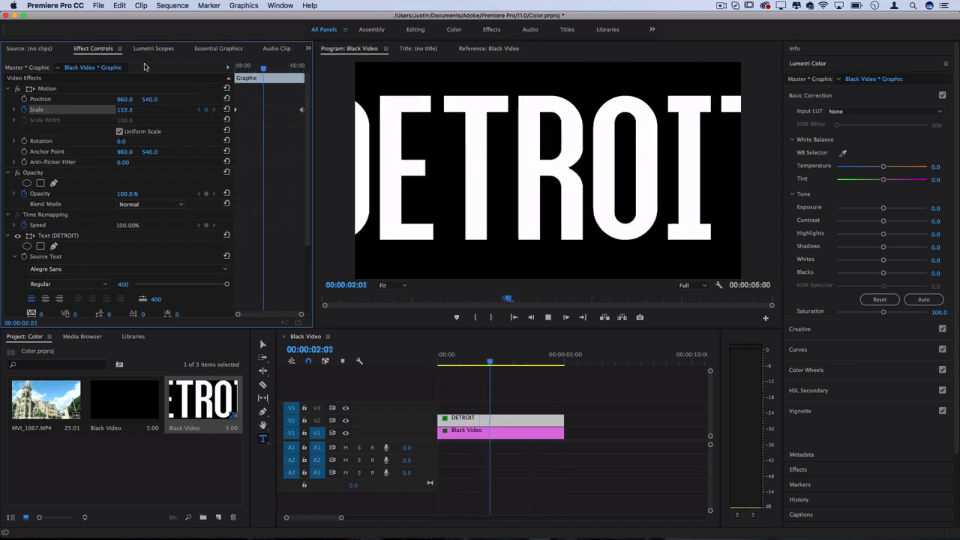
{"action": "key", "text": "space"}
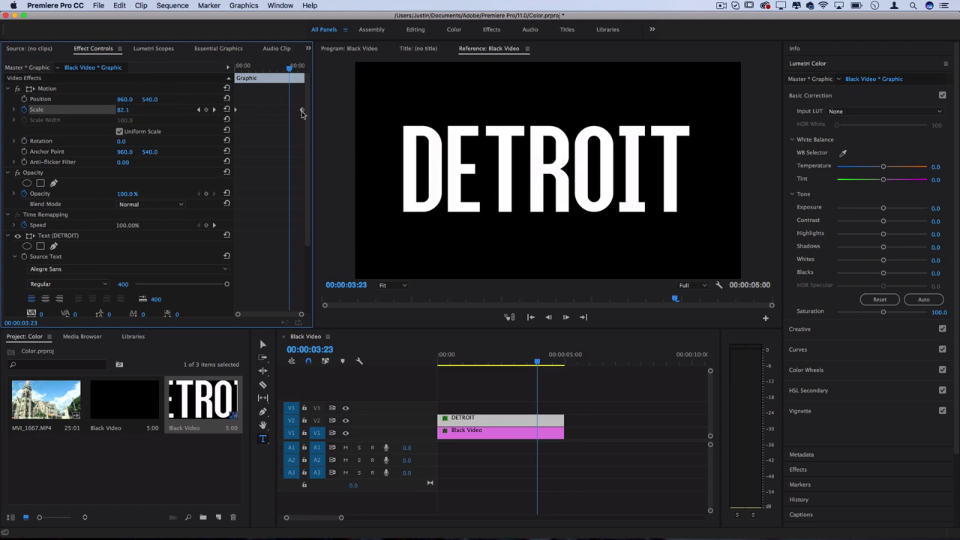
Step: Apply Ease In to the final Scale keyframe and preview the animation from the start
{"action": "right_click", "coordinate": [302, 111]}
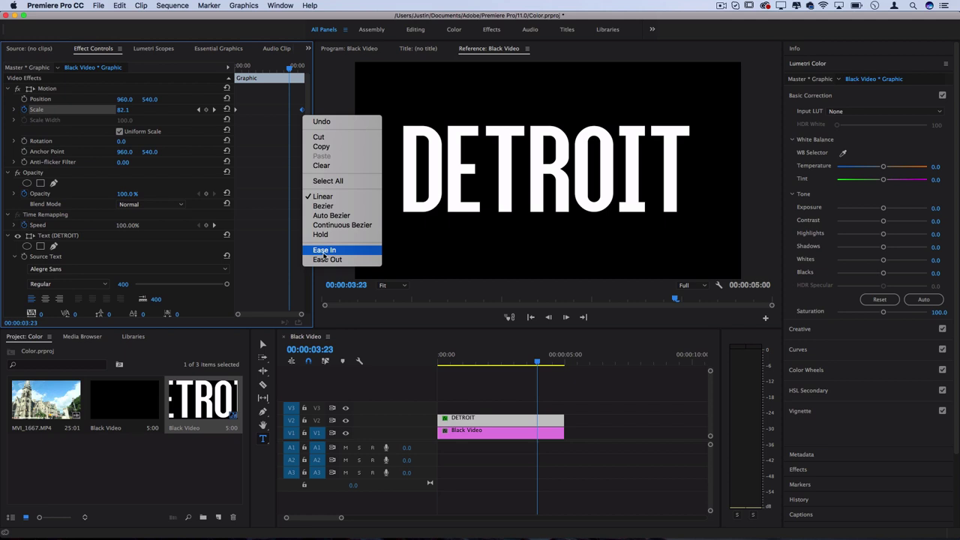
{"action": "left_click", "coordinate": [324, 253]}
{"action": "left_click", "coordinate": [270, 69]}
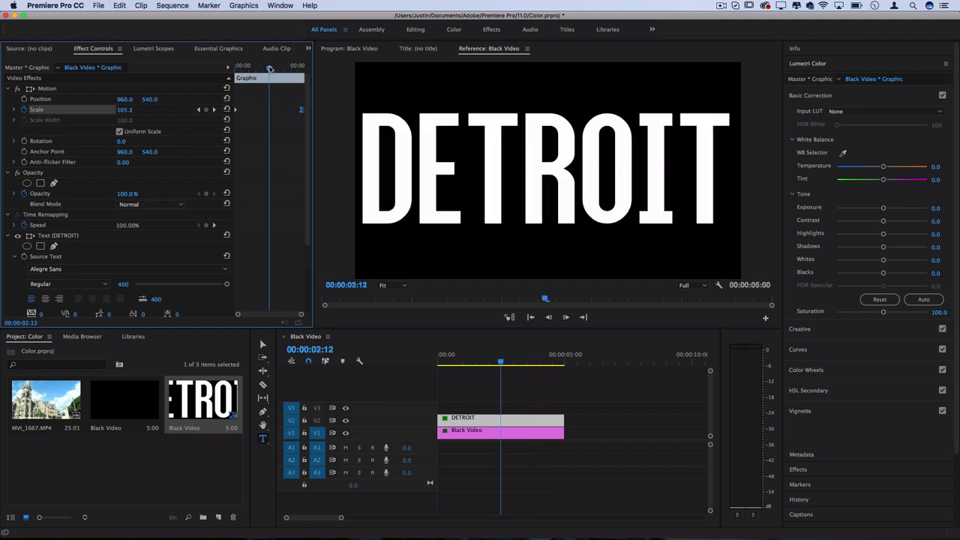
{"action": "key", "text": "space"}
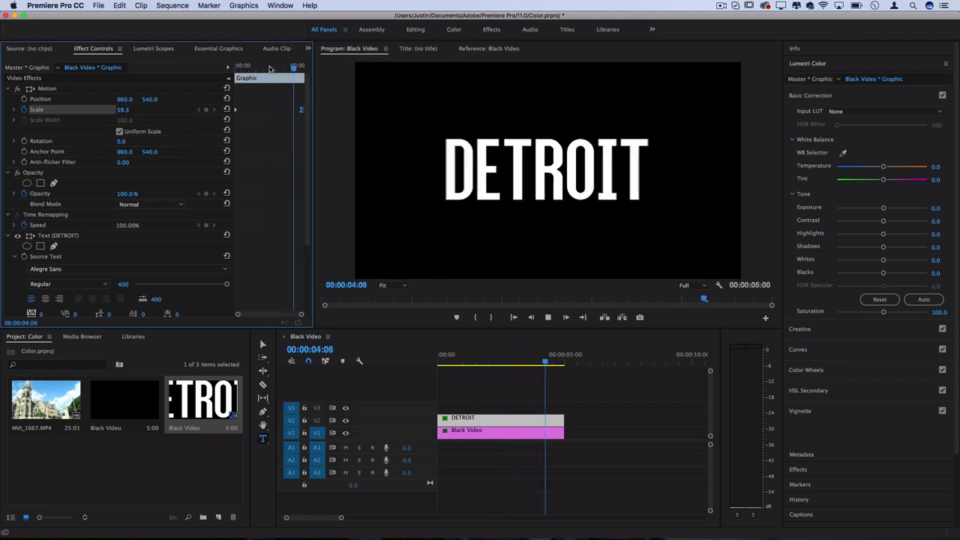
{"action": "left_click", "coordinate": [468, 369]}
{"action": "key", "text": "Home"}
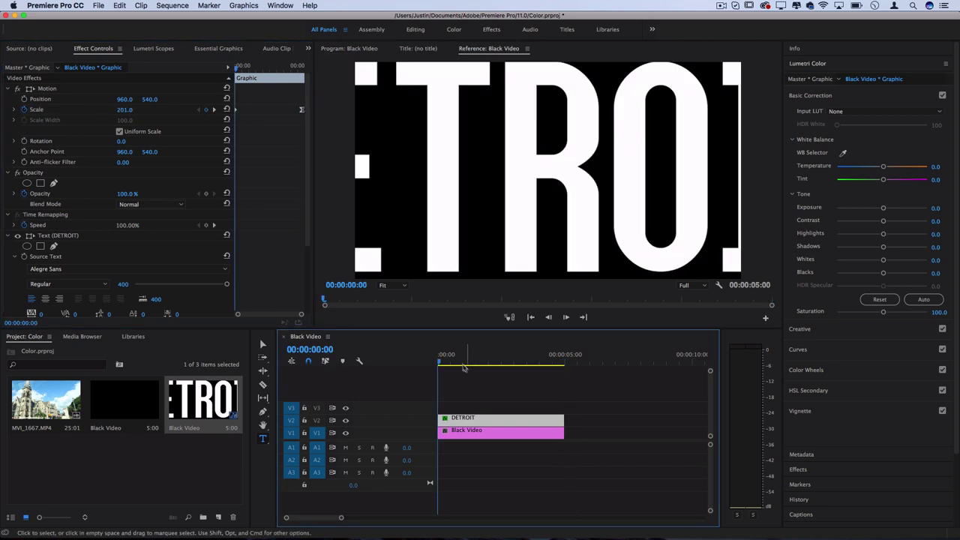
Step: Select the DETROIT layer's Fill colour in Essential Graphics, then cancel to keep it white
{"action": "left_click", "coordinate": [459, 363]}
{"action": "left_click", "coordinate": [216, 48]}
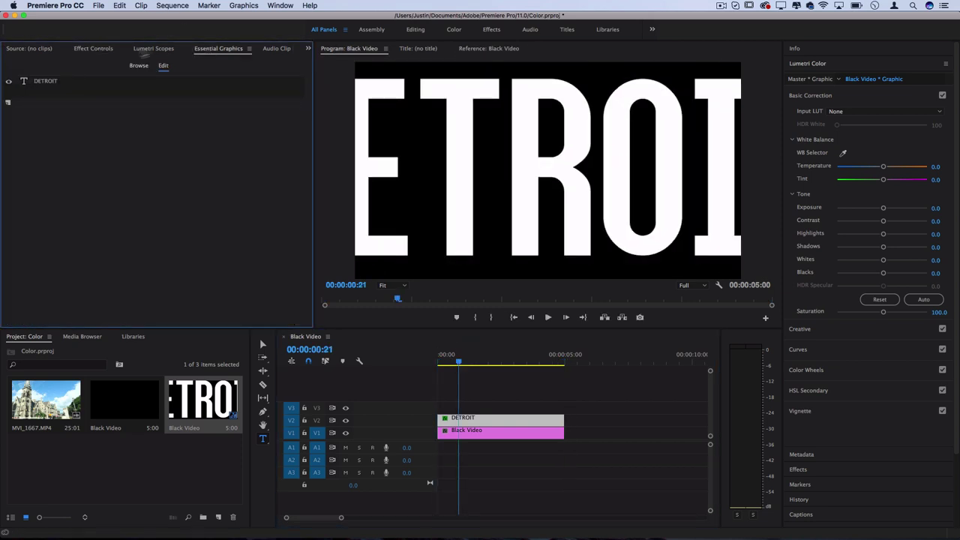
{"action": "left_click", "coordinate": [47, 81]}
{"action": "scroll", "coordinate": [280, 190], "scroll_direction": "down", "scroll_amount": 3}
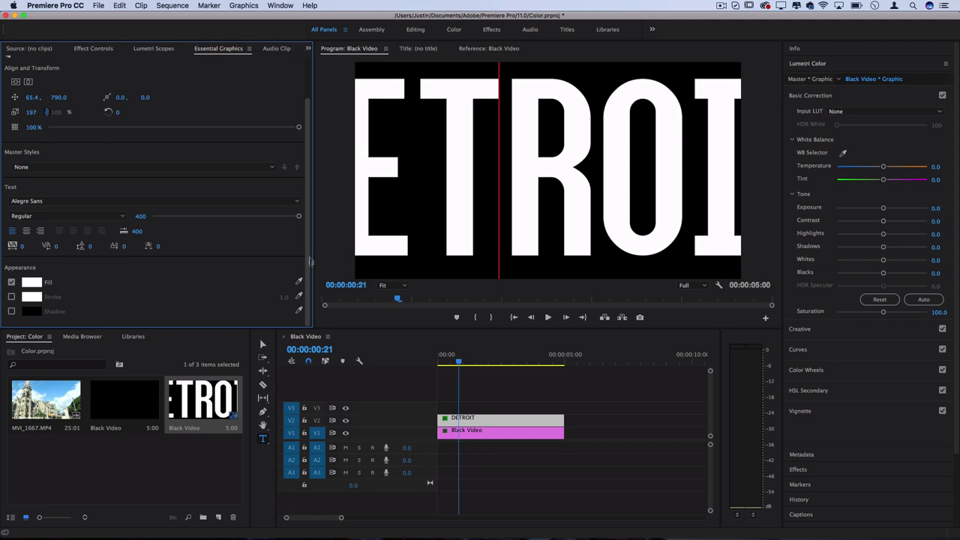
{"action": "left_click", "coordinate": [36, 290]}
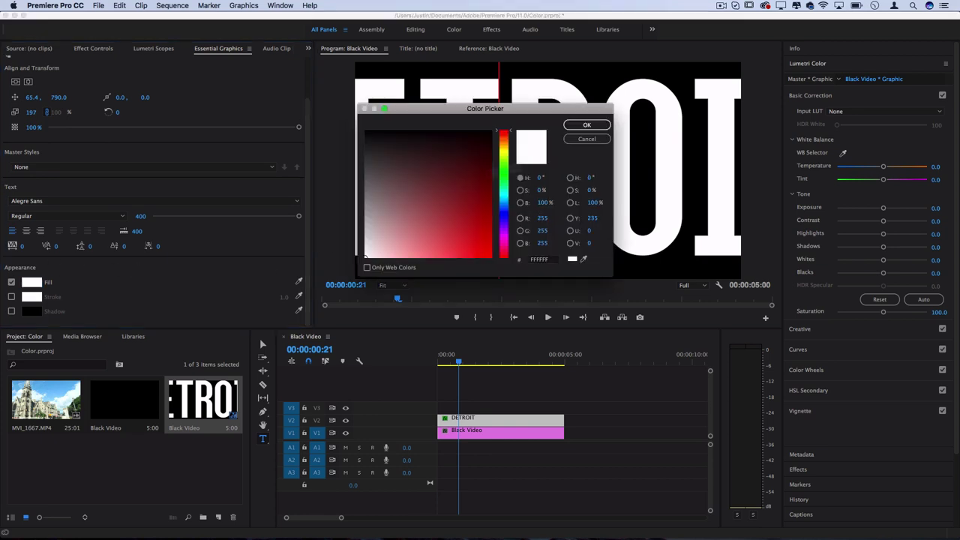
{"action": "left_click", "coordinate": [581, 143]}
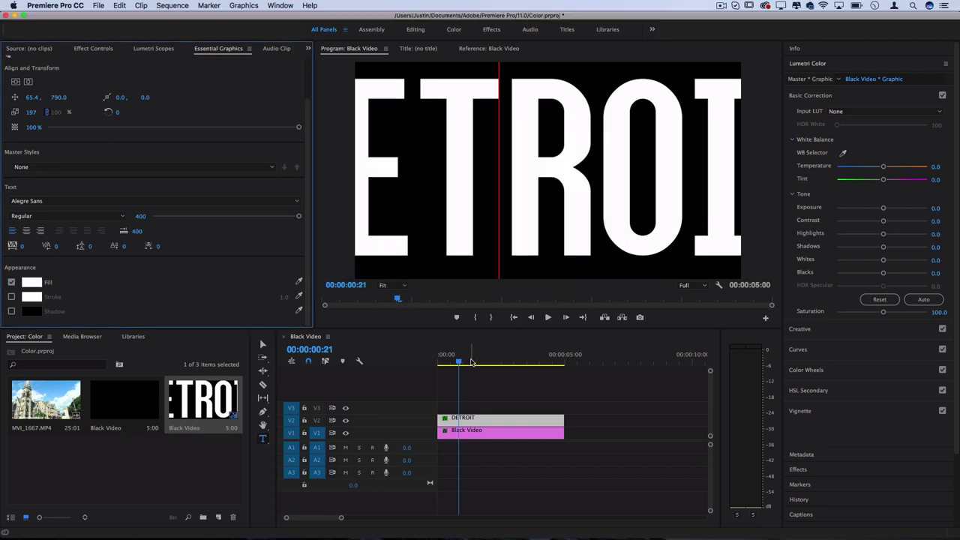
{"action": "left_click_drag", "start_coordinate": [471, 359], "coordinate": [518, 364]}
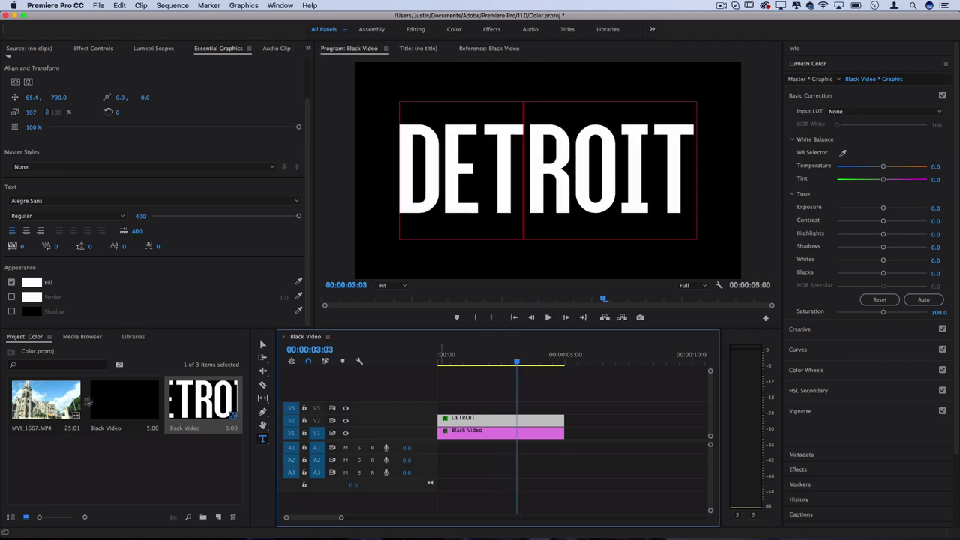
Step: Place MVI_1667.MP4 on V3 above the title, delete its audio, and select the video clip
{"action": "left_click", "coordinate": [34, 404]}
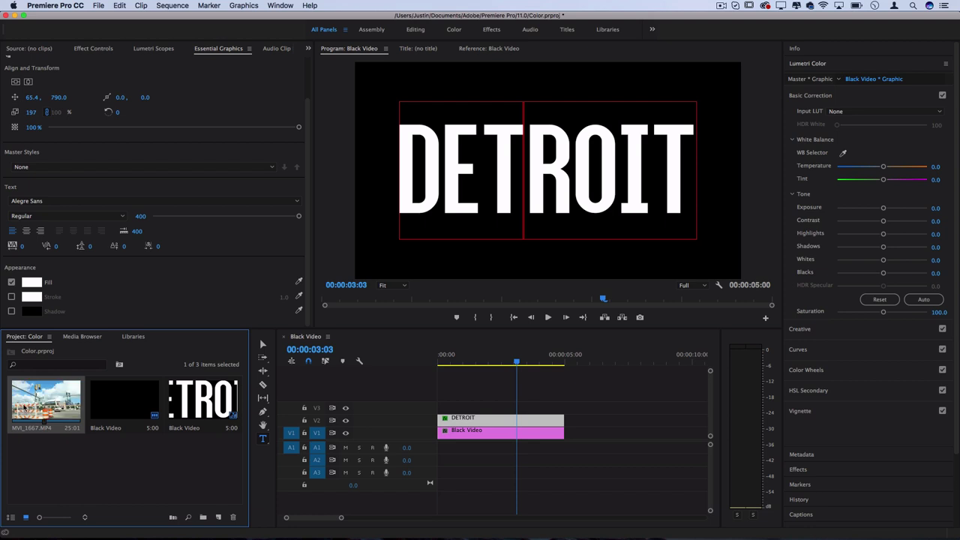
{"action": "left_click_drag", "start_coordinate": [26, 405], "coordinate": [480, 473]}
{"action": "left_click", "coordinate": [477, 472], "text": "alt"}
{"action": "key", "text": "Delete"}
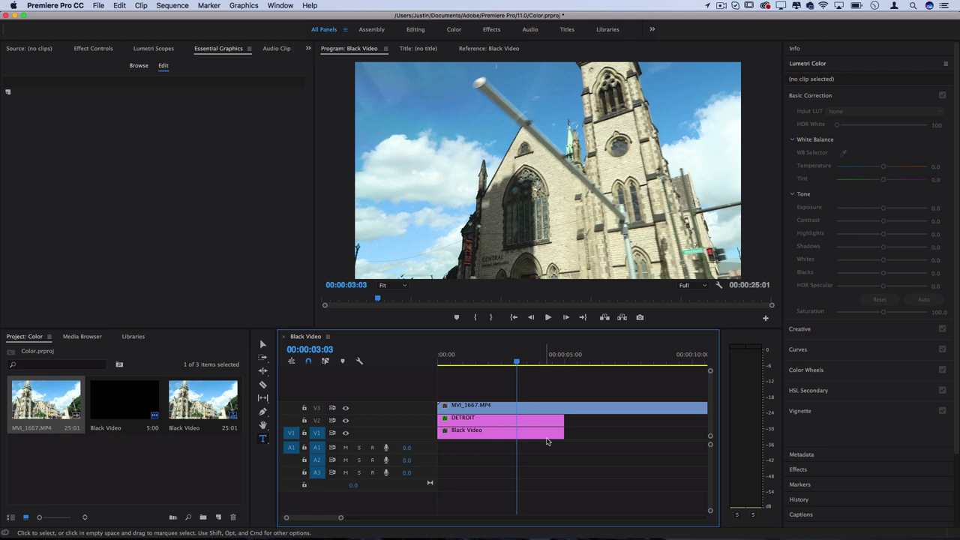
{"action": "left_click", "coordinate": [566, 408]}
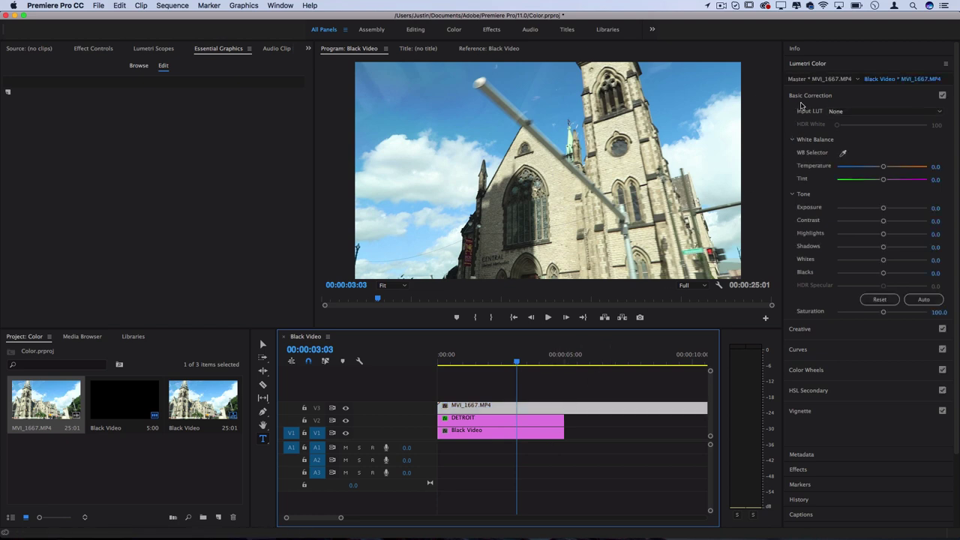
{"action": "left_click", "coordinate": [816, 66]}
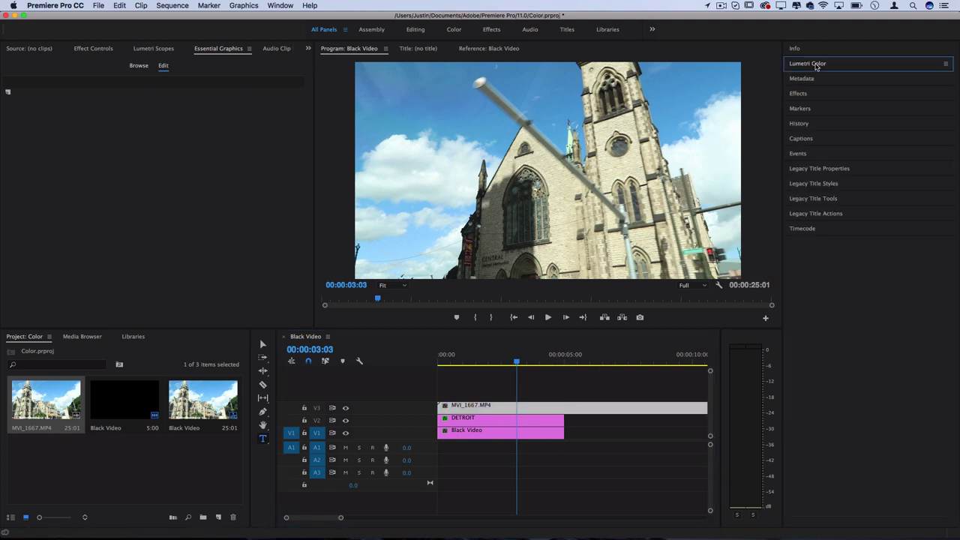
Step: Apply Black & White and Noise to MVI_1667.MP4, with monochrome noise at 21%
{"action": "left_click", "coordinate": [807, 94]}
{"action": "left_click", "coordinate": [831, 106]}
{"action": "type", "text": "b"}
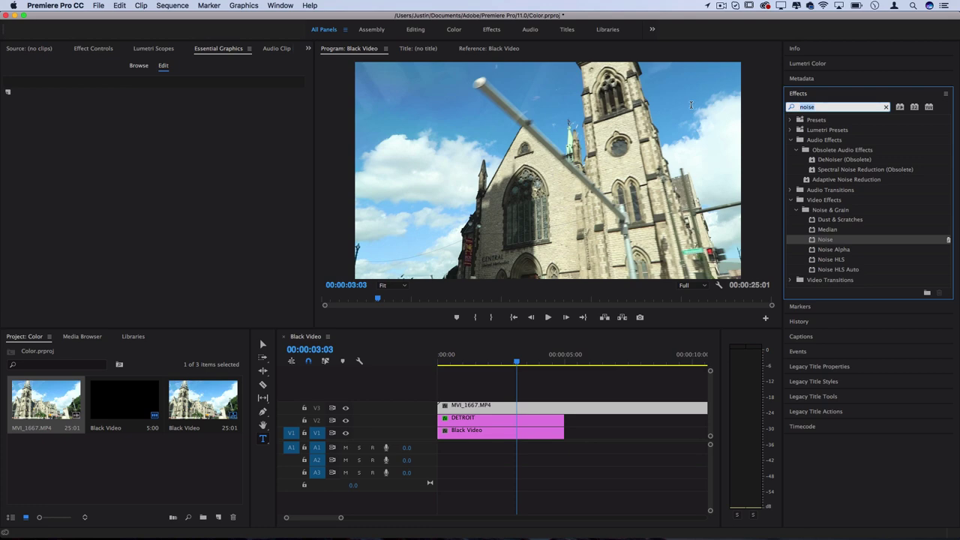
{"action": "type", "text": "lack & white"}
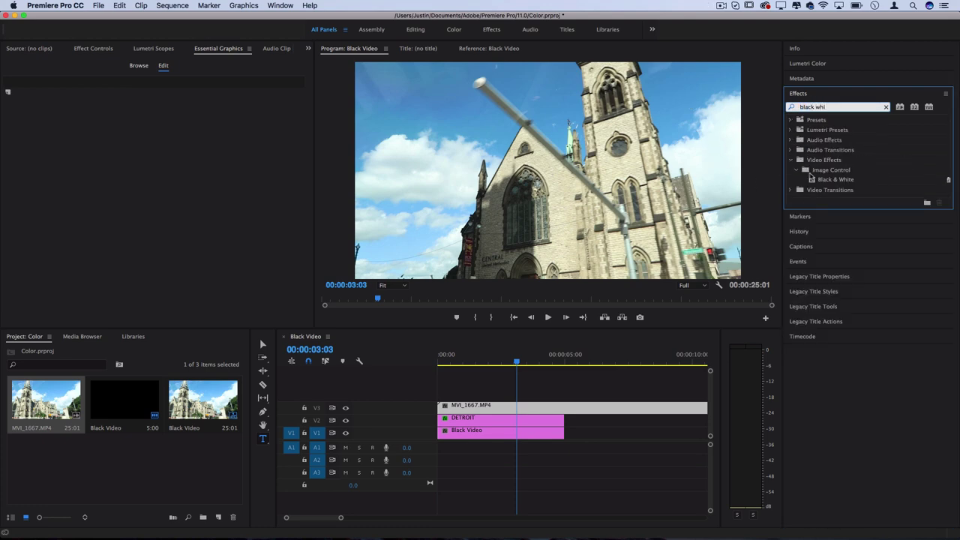
{"action": "left_click_drag", "start_coordinate": [845, 182], "coordinate": [495, 409]}
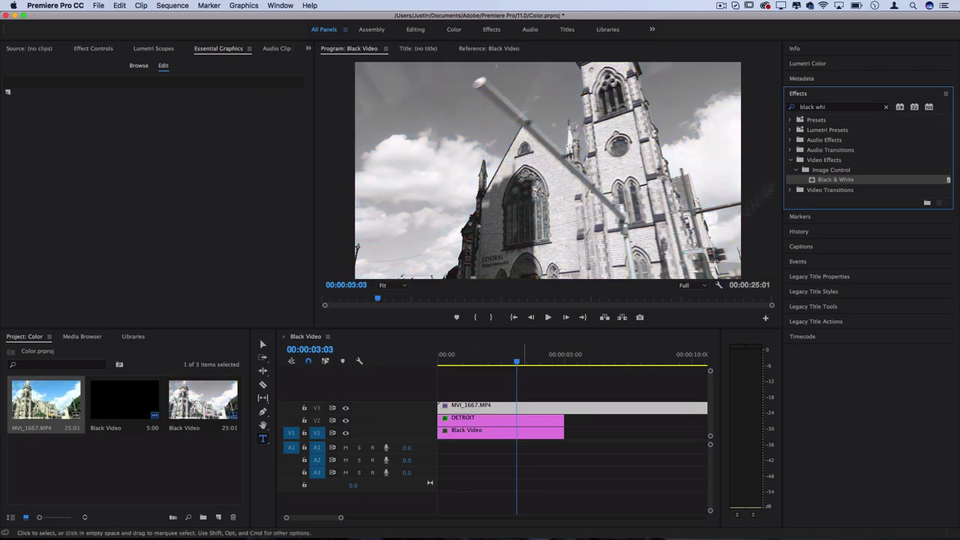
{"action": "left_click", "coordinate": [836, 107]}
{"action": "type", "text": "noise"}
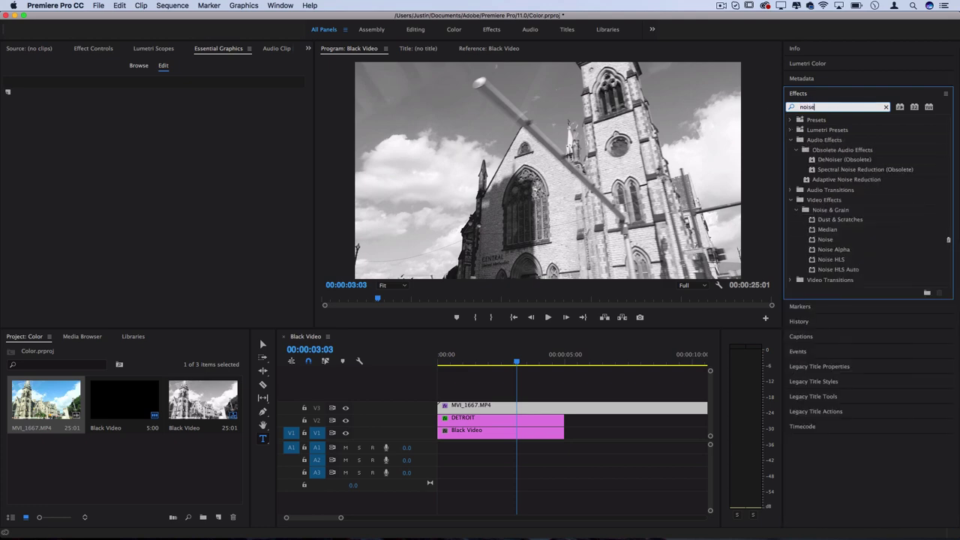
{"action": "left_click_drag", "start_coordinate": [825, 240], "coordinate": [463, 408]}
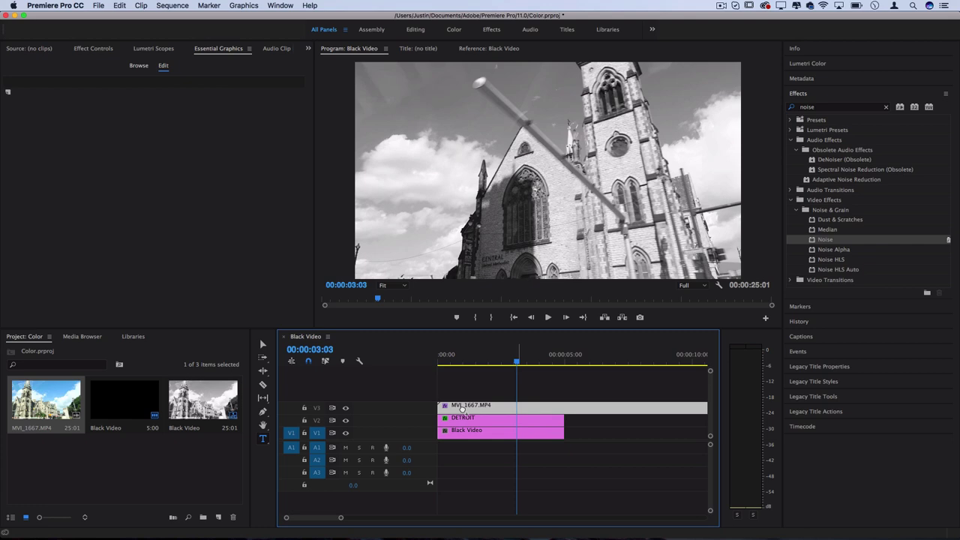
{"action": "left_click", "coordinate": [93, 48]}
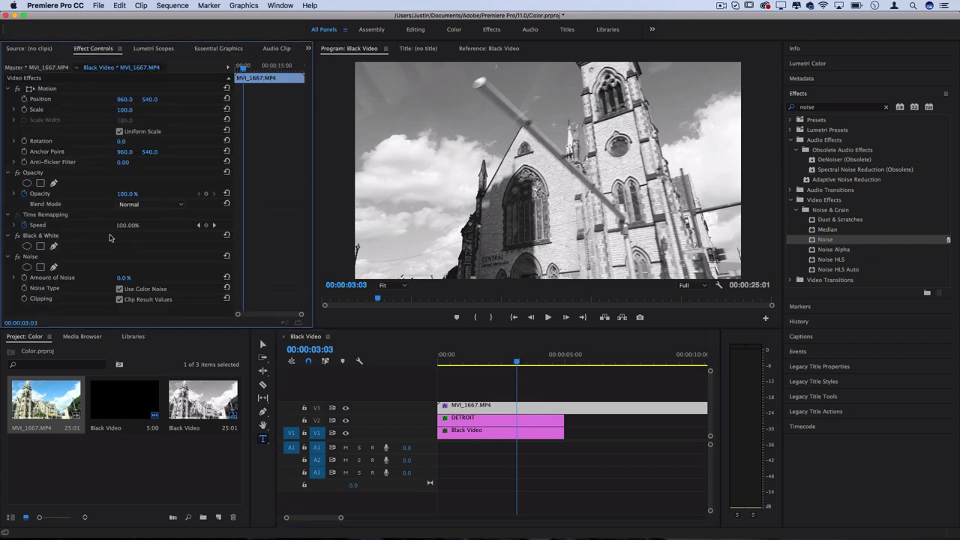
{"action": "left_click", "coordinate": [119, 289]}
Step: Raise the footage's Lumetri Basic Correction Contrast to 76.8
{"action": "left_click", "coordinate": [818, 64]}
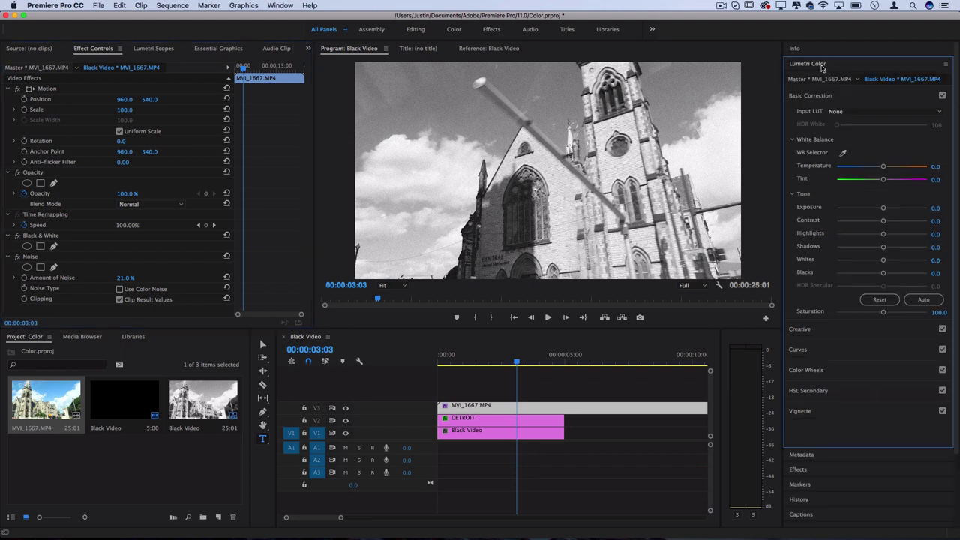
{"action": "left_click", "coordinate": [815, 96]}
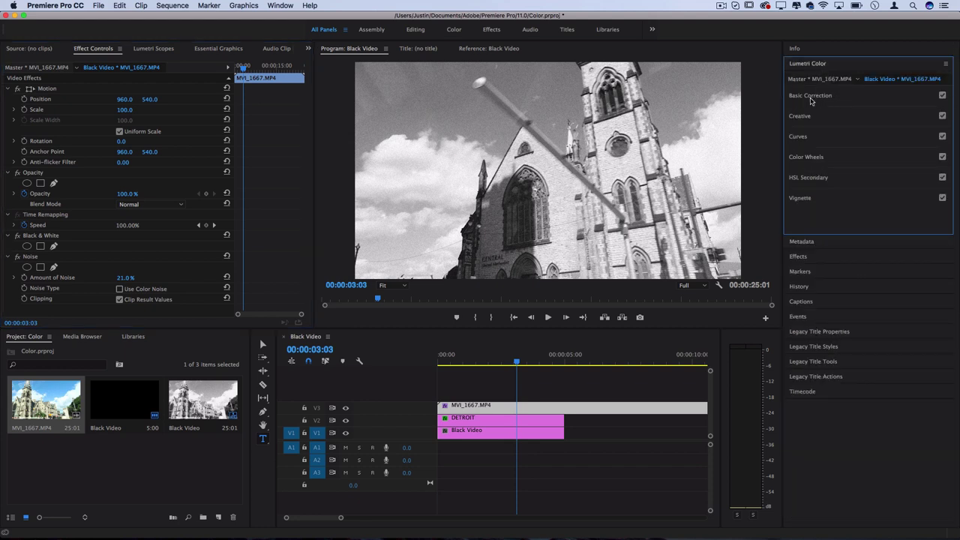
{"action": "left_click", "coordinate": [811, 96]}
{"action": "left_click_drag", "start_coordinate": [896, 225], "coordinate": [920, 226]}
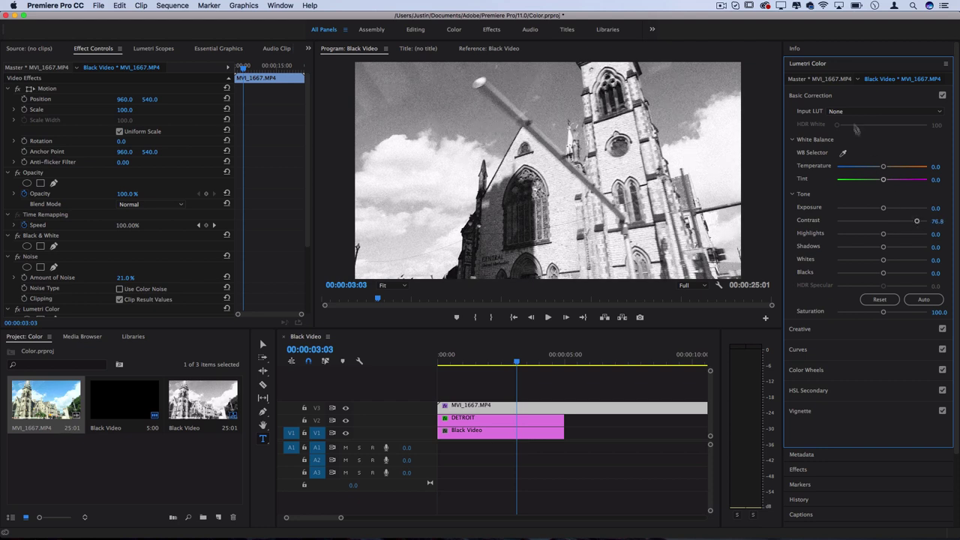
{"action": "left_click", "coordinate": [830, 96]}
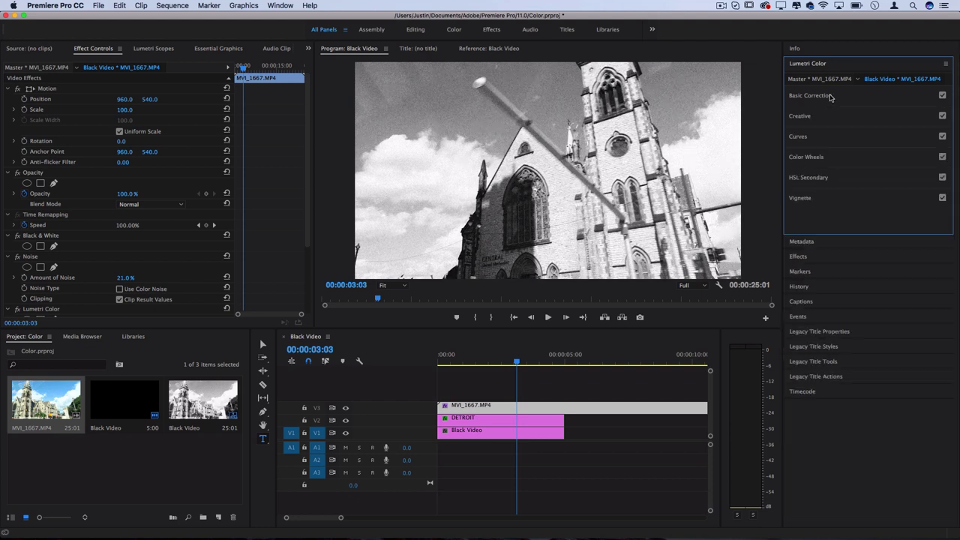
Step: Set the church footage's blend mode to Multiply and play the sequence from near the start
{"action": "left_click", "coordinate": [805, 67]}
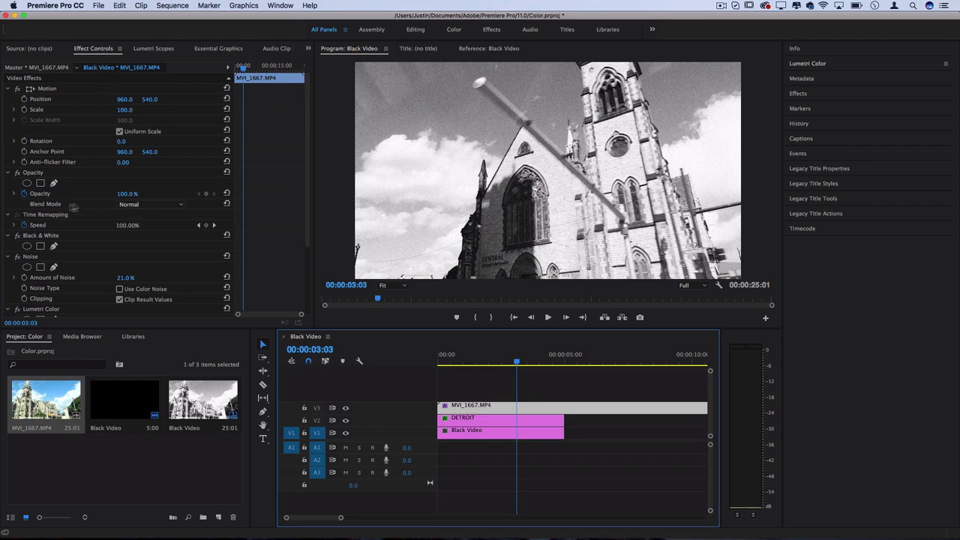
{"action": "left_click", "coordinate": [149, 204]}
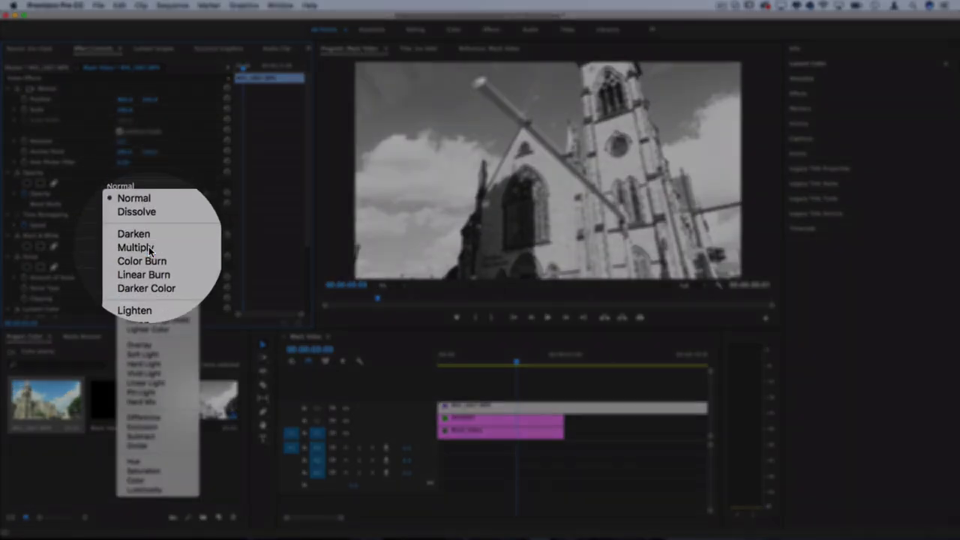
{"action": "left_click", "coordinate": [149, 250]}
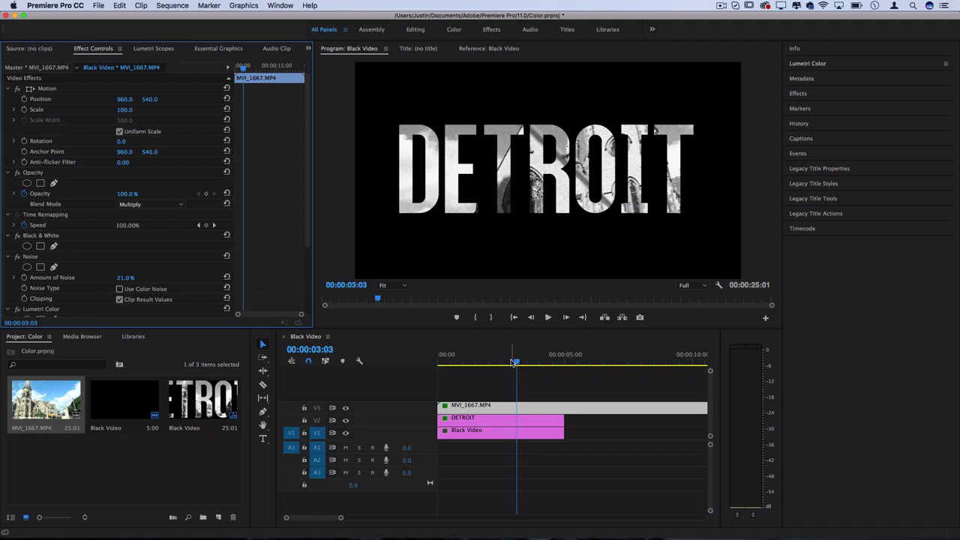
{"action": "left_click_drag", "start_coordinate": [513, 363], "coordinate": [435, 360]}
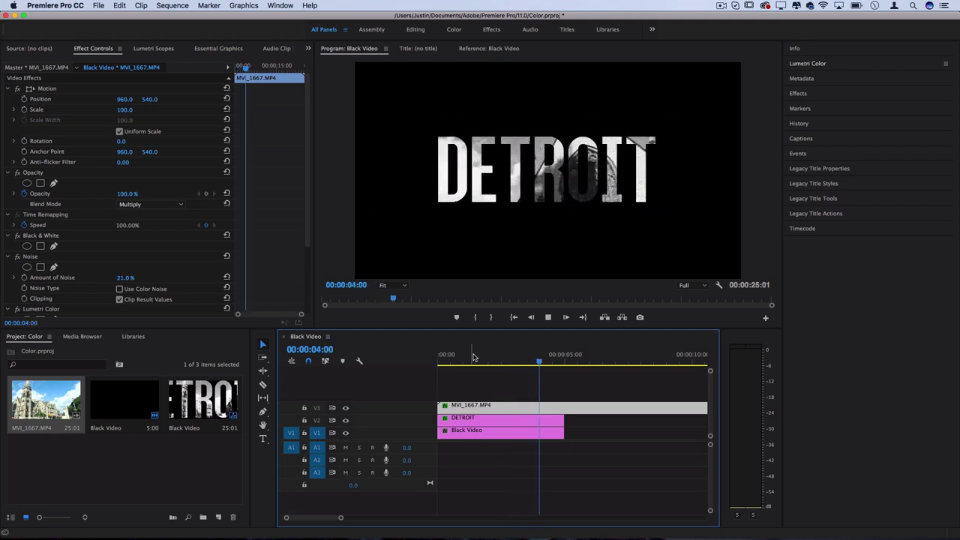
{"action": "key", "text": "space"}
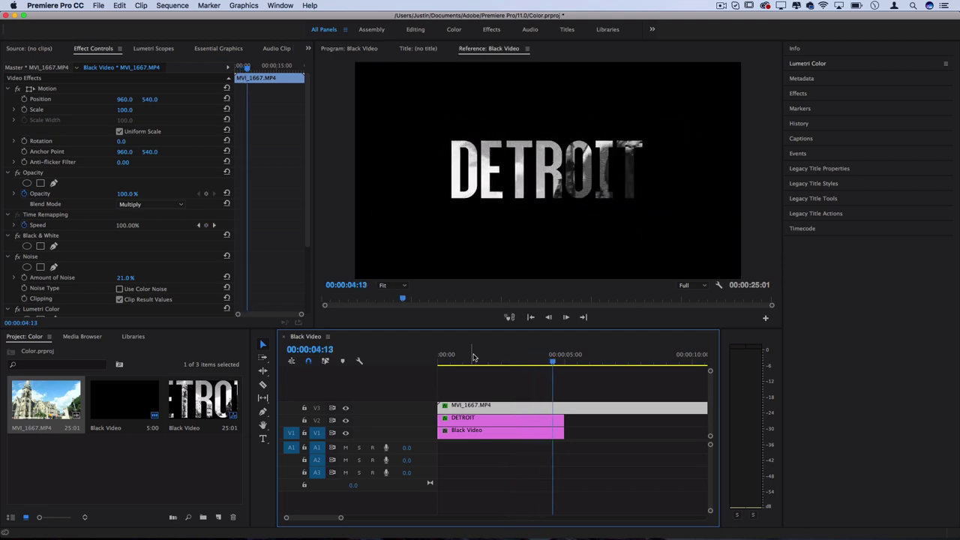
Step: Extend the DETROIT and Black Video clips to end at 10:01
{"action": "left_click", "coordinate": [587, 357]}
{"action": "left_click", "coordinate": [648, 481]}
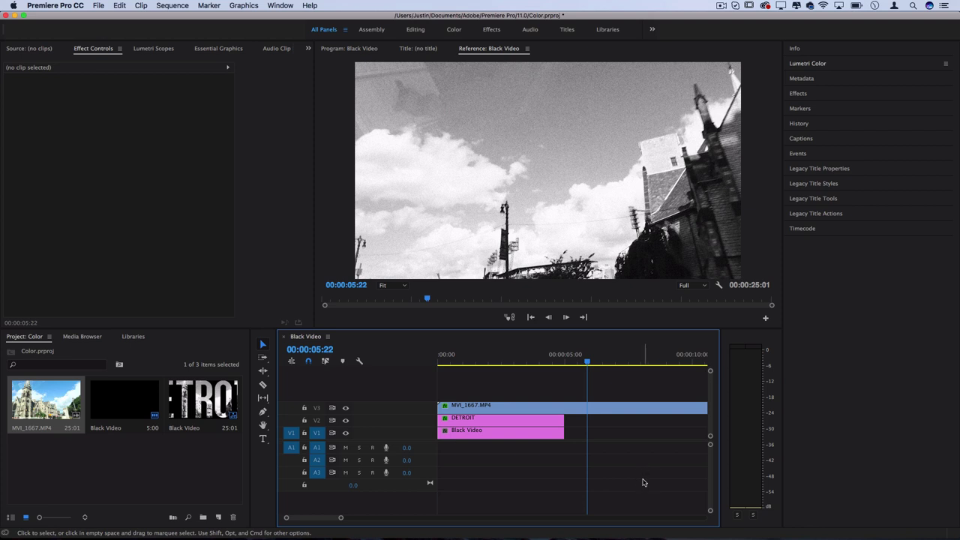
{"action": "left_click_drag", "start_coordinate": [643, 482], "coordinate": [528, 414]}
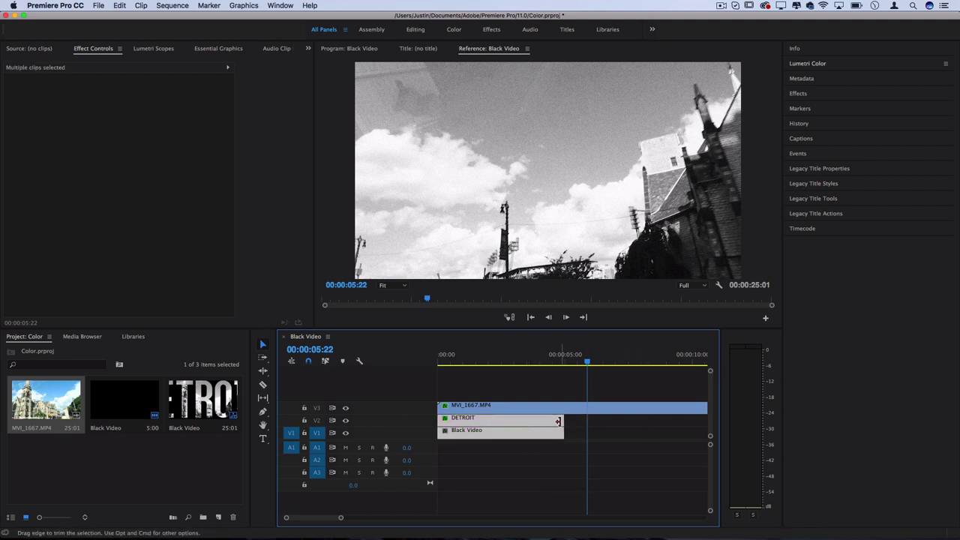
{"action": "scroll", "coordinate": [558, 421], "scroll_direction": "right", "scroll_amount": 1}
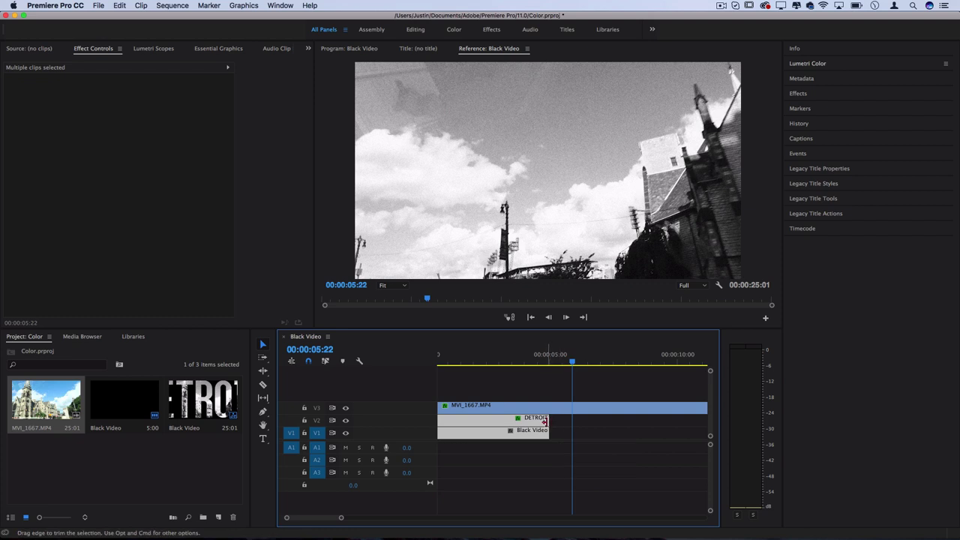
{"action": "left_click_drag", "start_coordinate": [599, 423], "coordinate": [675, 429]}
{"action": "left_click_drag", "start_coordinate": [592, 363], "coordinate": [622, 363]}
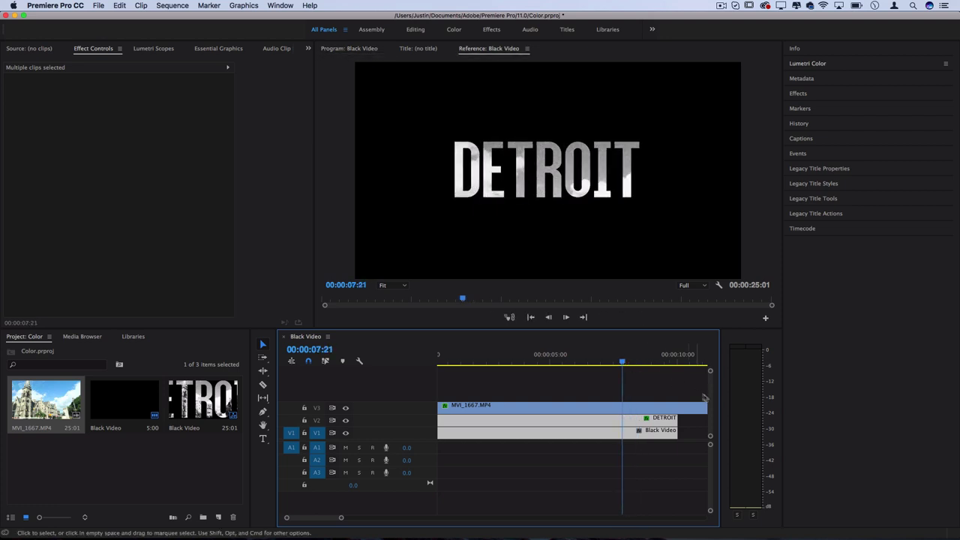
Step: Razor MVI_1667.MP4 where the title clips end, delete the excess, and zoom out the timeline
{"action": "key", "text": "c"}
{"action": "left_click", "coordinate": [684, 408]}
{"action": "key", "text": "v"}
{"action": "left_click", "coordinate": [692, 409]}
{"action": "key", "text": "BackSpace"}
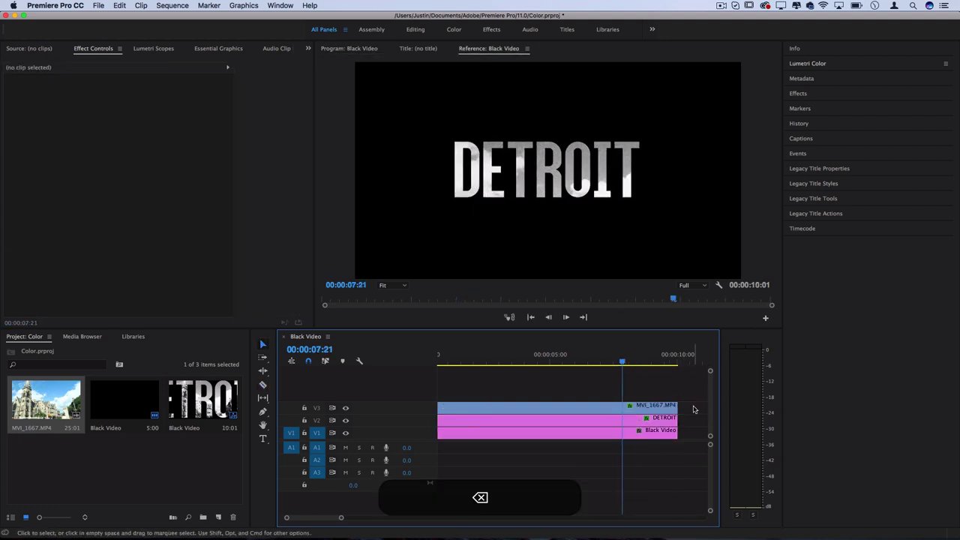
{"action": "key", "text": "minus"}
{"action": "key", "text": "minus"}
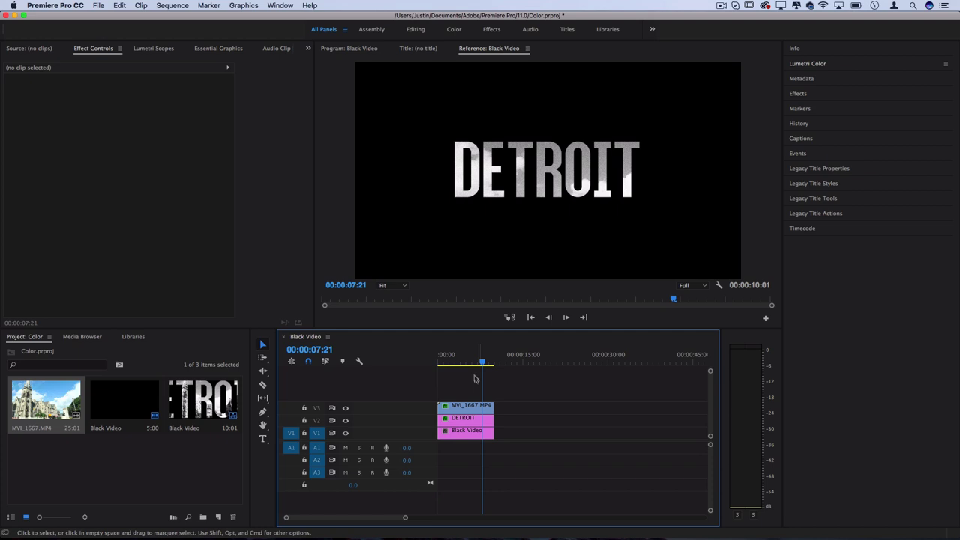
Step: Find the Tint effect and apply it to the MVI_1667 footage
{"action": "left_click", "coordinate": [471, 363]}
{"action": "left_click_drag", "start_coordinate": [471, 363], "coordinate": [443, 363]}
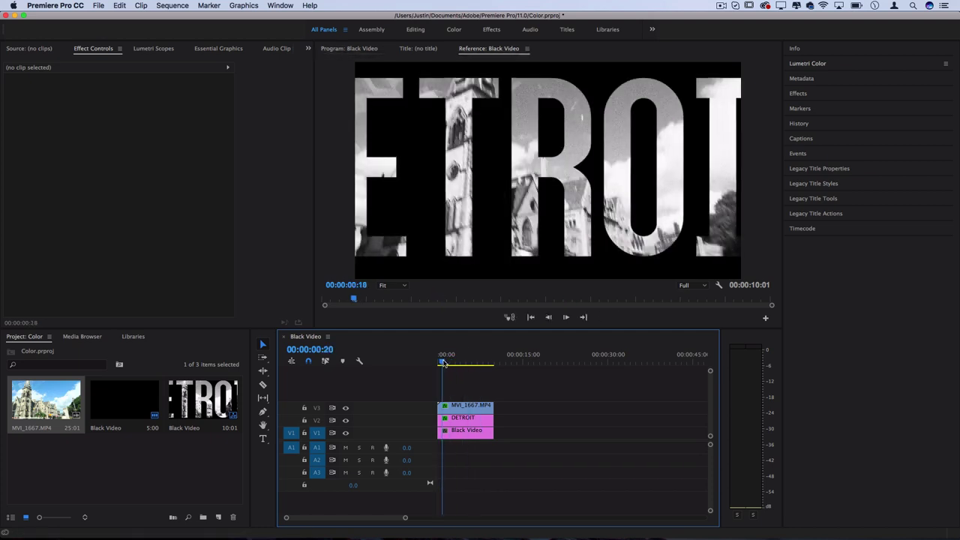
{"action": "left_click", "coordinate": [798, 94]}
{"action": "left_click", "coordinate": [825, 107]}
{"action": "type", "text": "tint"}
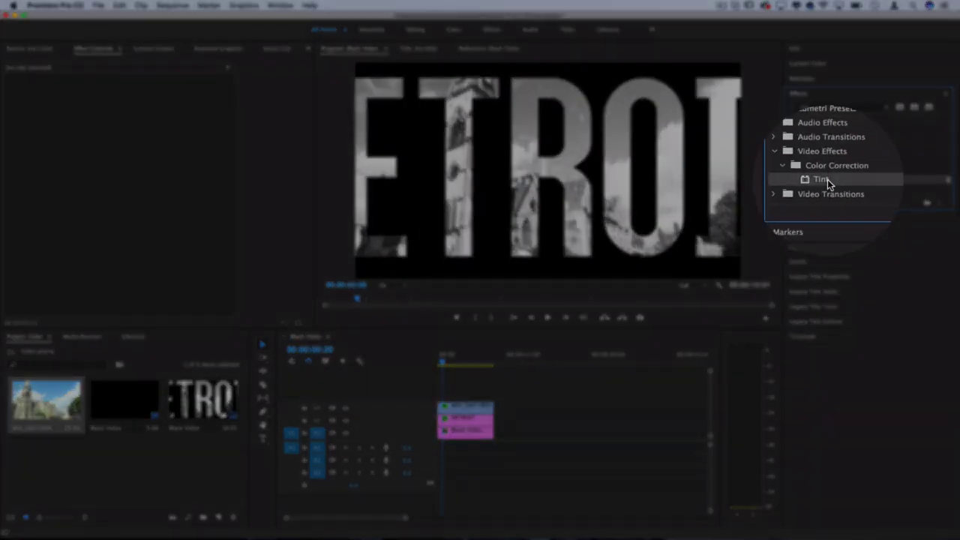
{"action": "left_click_drag", "start_coordinate": [827, 179], "coordinate": [468, 409]}
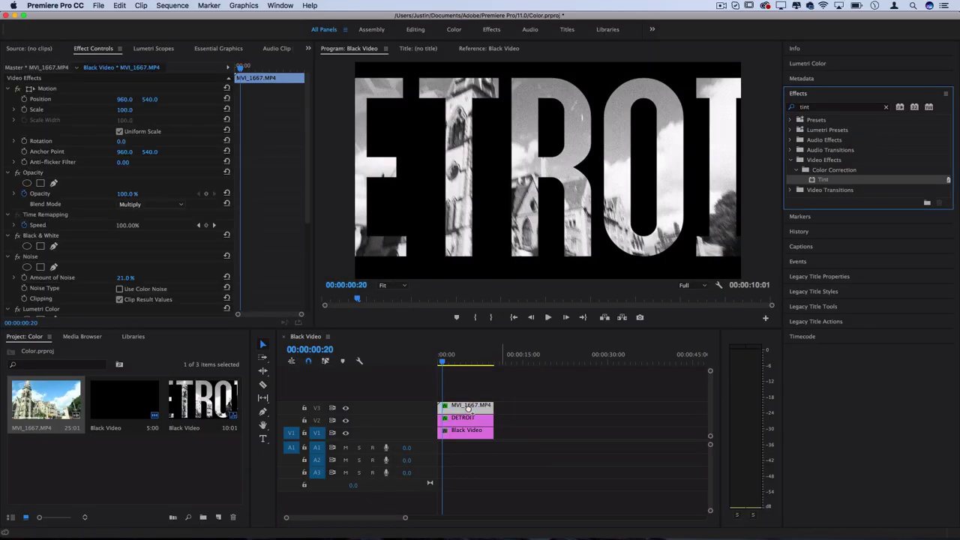
Step: Set Tint's Map White To colour to pure red (FF0000), turning DETROIT red
{"action": "key", "text": "="}
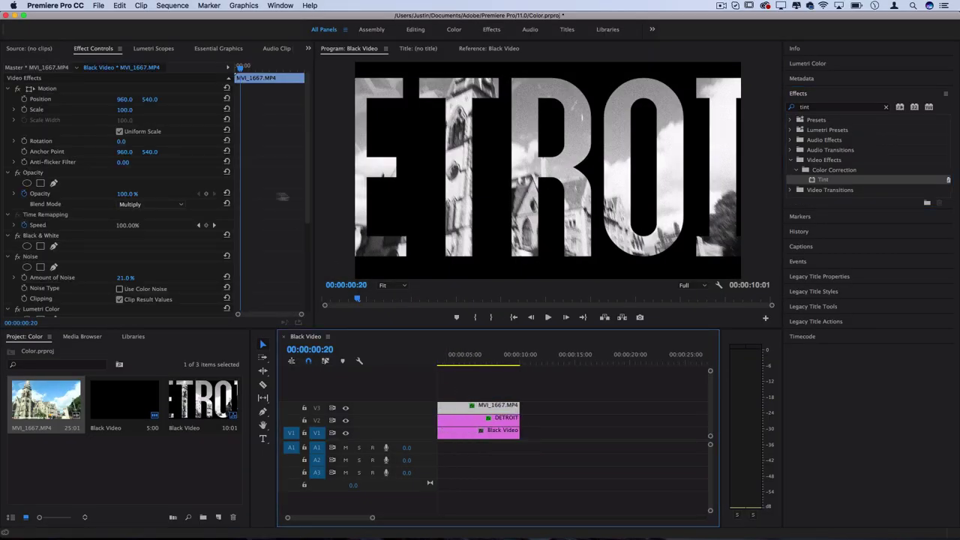
{"action": "left_click_drag", "start_coordinate": [308, 147], "coordinate": [308, 243]}
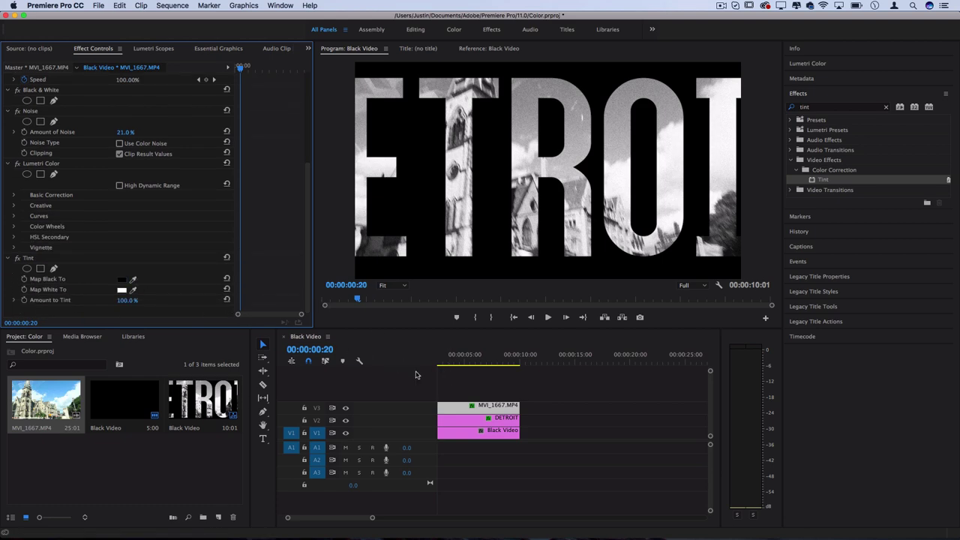
{"action": "left_click_drag", "start_coordinate": [437, 363], "coordinate": [328, 361]}
{"action": "left_click", "coordinate": [122, 290]}
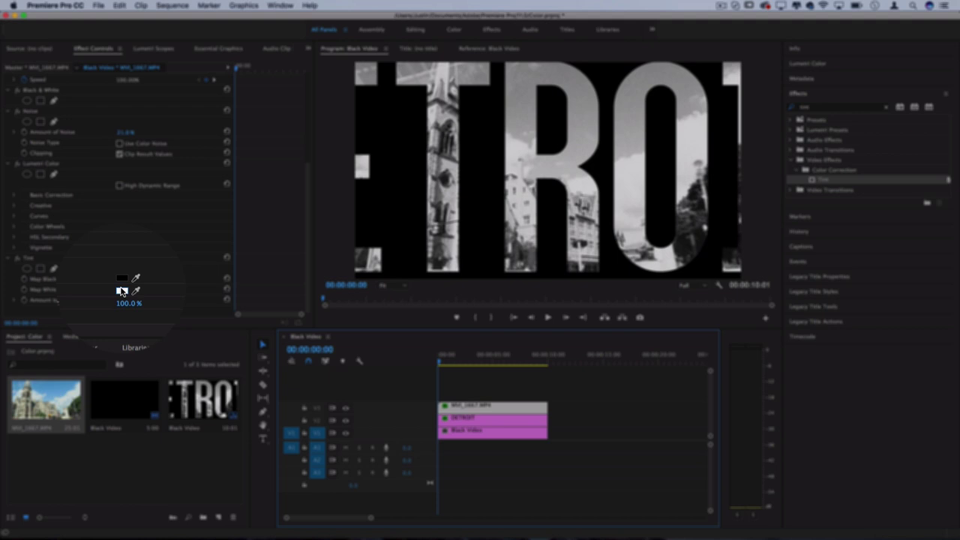
{"action": "left_click_drag", "start_coordinate": [464, 209], "coordinate": [566, 355]}
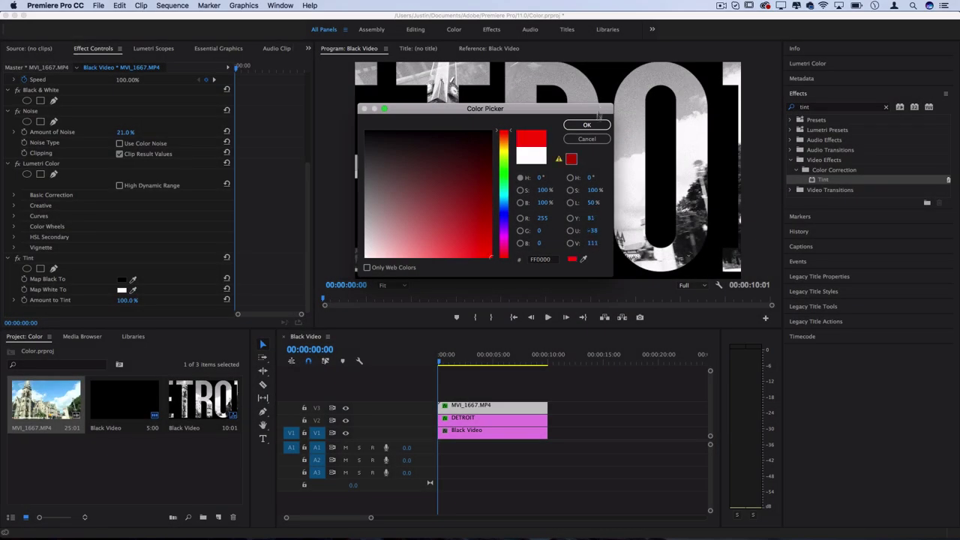
{"action": "left_click", "coordinate": [587, 124]}
{"action": "left_click", "coordinate": [466, 363]}
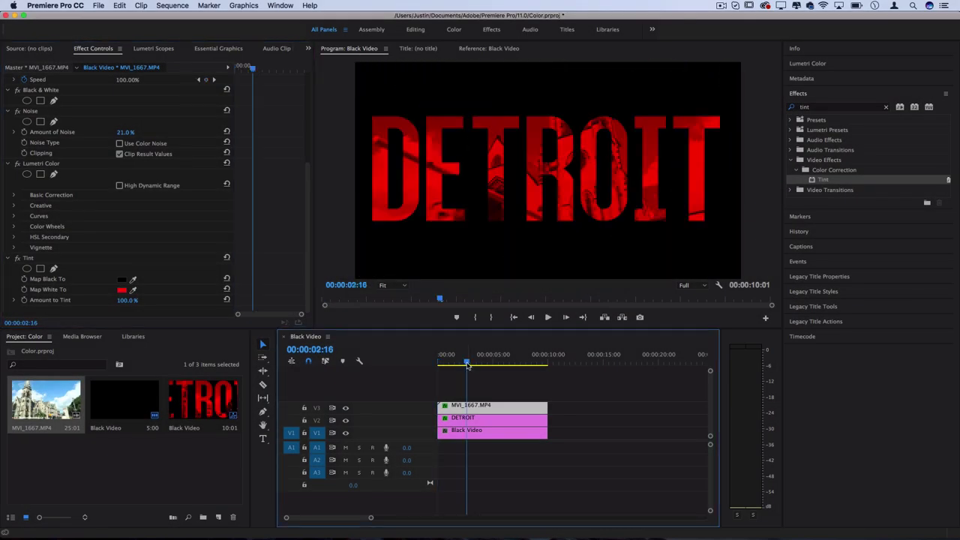
Step: Keyframe Tint's Amount to Tint at 0% around 00:00:03:20, where the title stops shrinking
{"action": "left_click_drag", "start_coordinate": [467, 363], "coordinate": [324, 364]}
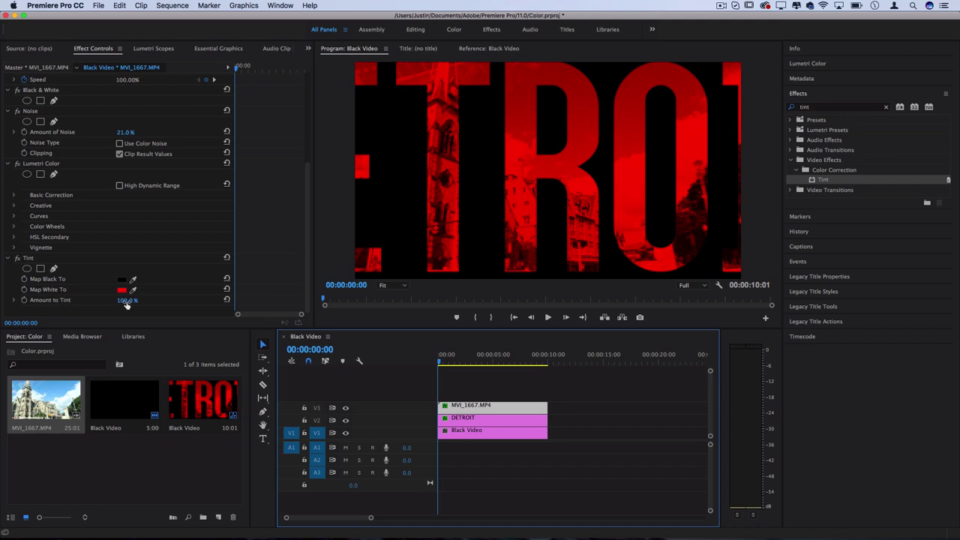
{"action": "type", "text": "0"}
{"action": "key", "text": "Return"}
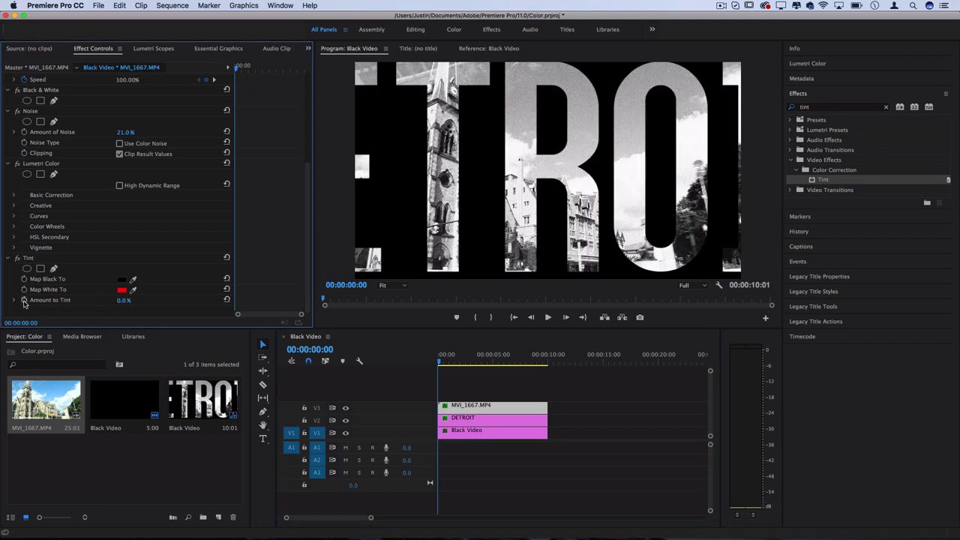
{"action": "left_click", "coordinate": [24, 300]}
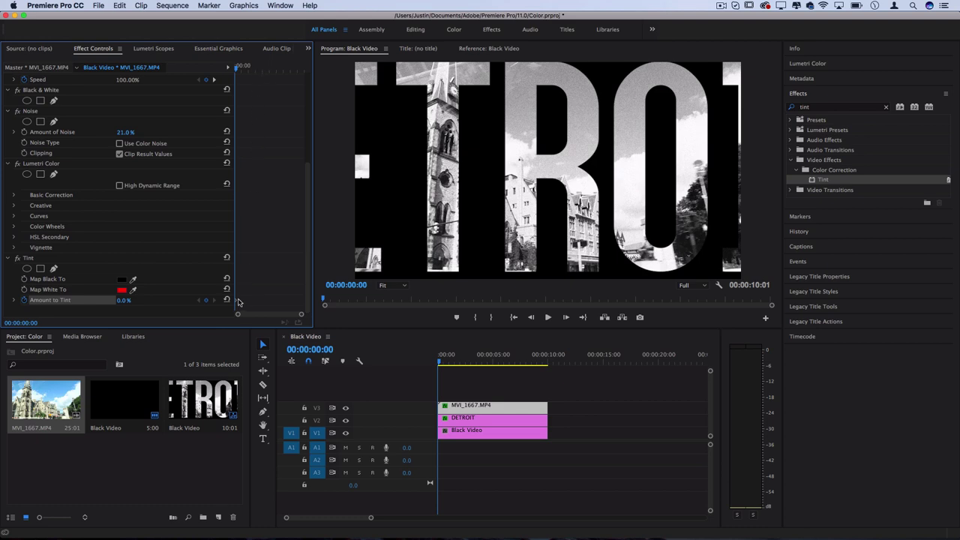
{"action": "left_click_drag", "start_coordinate": [238, 301], "coordinate": [272, 301]}
{"action": "left_click", "coordinate": [250, 68]}
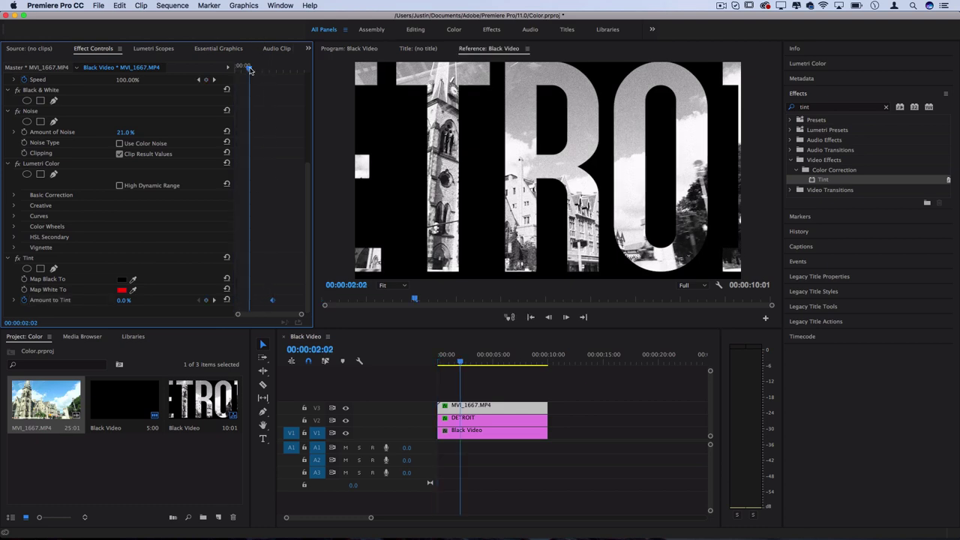
{"action": "left_click_drag", "start_coordinate": [250, 70], "coordinate": [260, 70]}
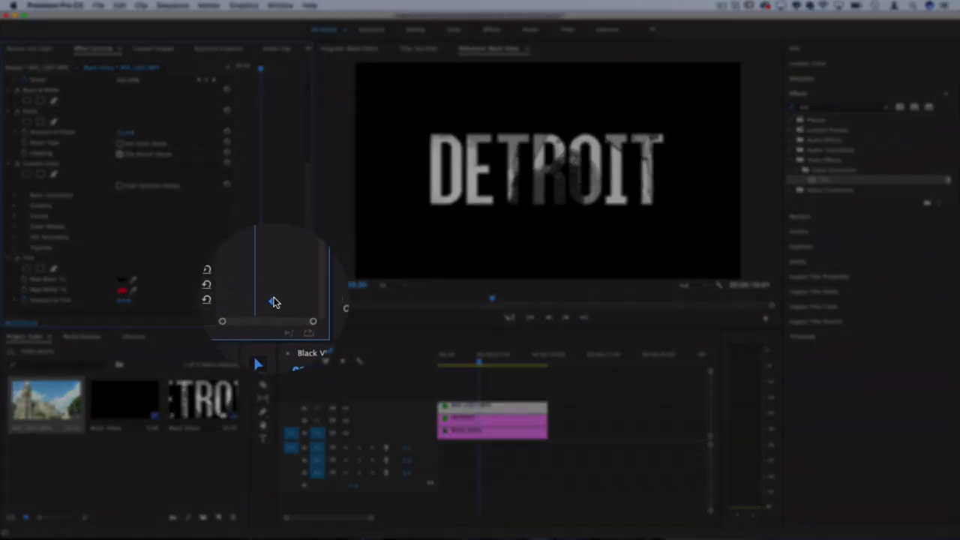
{"action": "left_click_drag", "start_coordinate": [272, 301], "coordinate": [261, 301]}
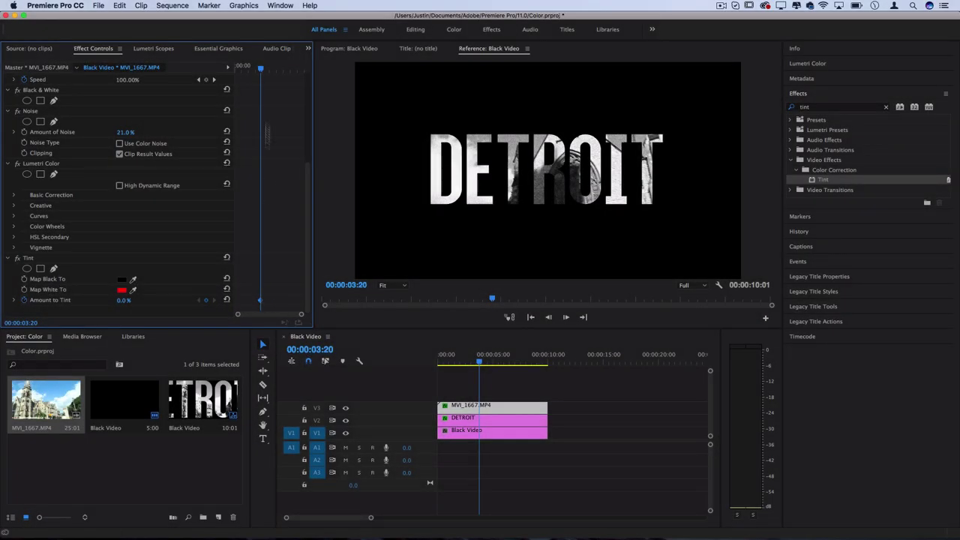
Step: Add a 100% Amount to Tint keyframe near 6:15 and preview the fade to red
{"action": "left_click_drag", "start_coordinate": [268, 69], "coordinate": [282, 71]}
{"action": "left_click_drag", "start_coordinate": [124, 300], "coordinate": [171, 308]}
{"action": "left_click", "coordinate": [477, 363]}
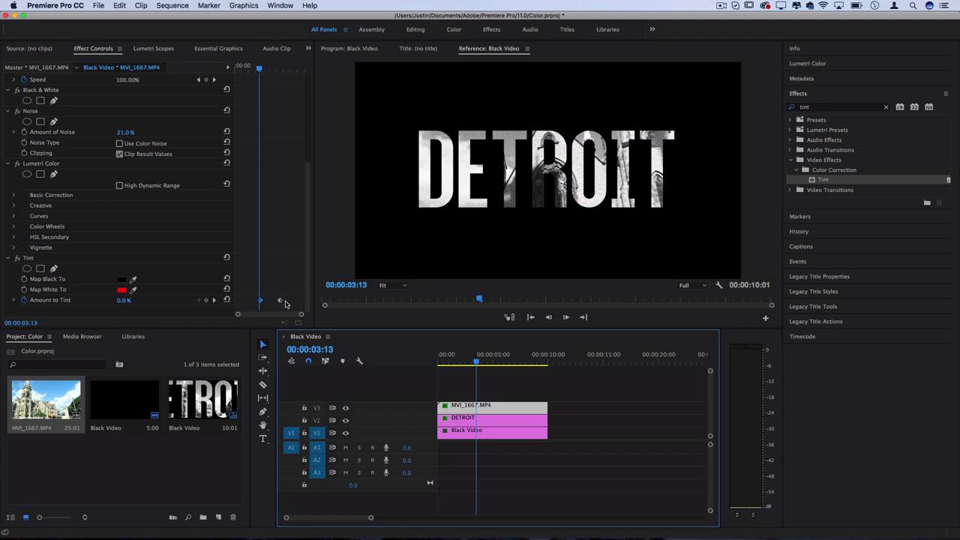
{"action": "left_click", "coordinate": [467, 363]}
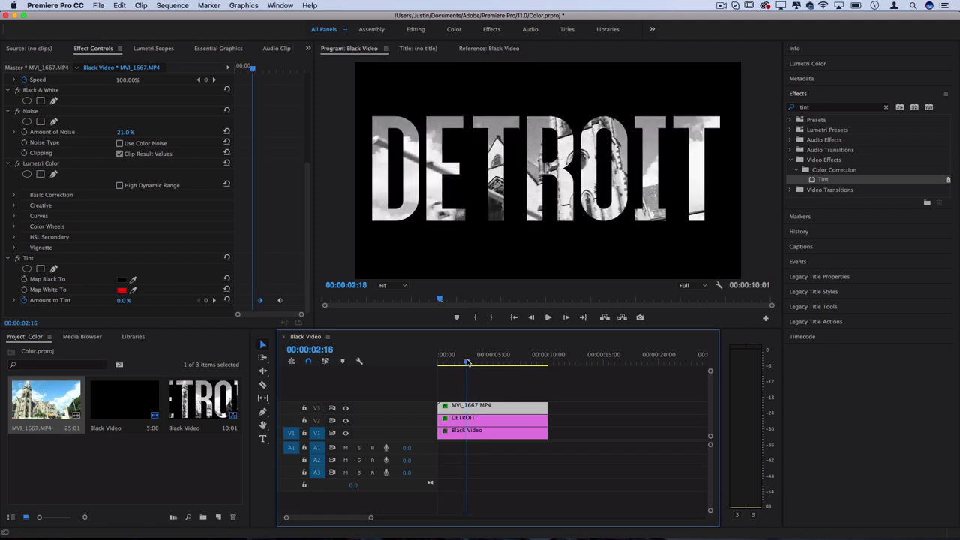
{"action": "key", "text": "space"}
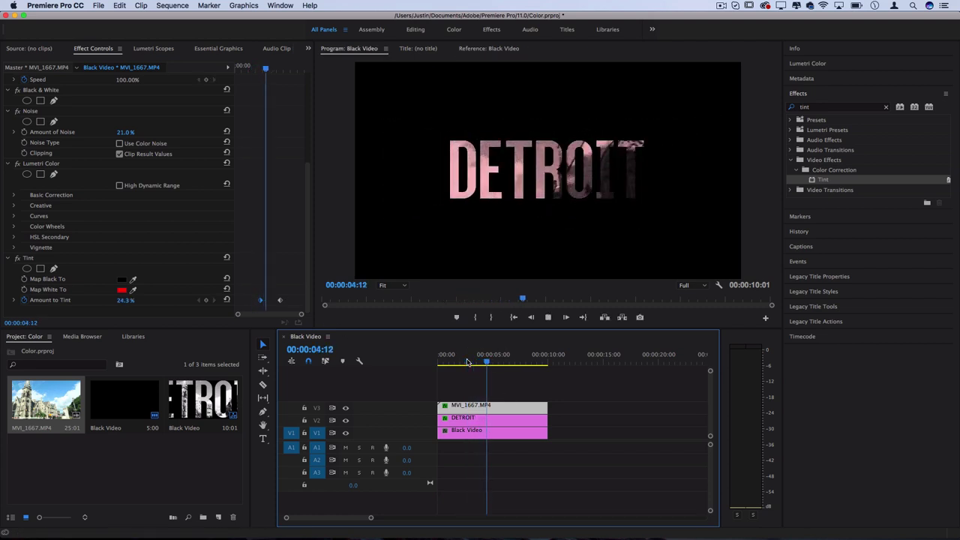